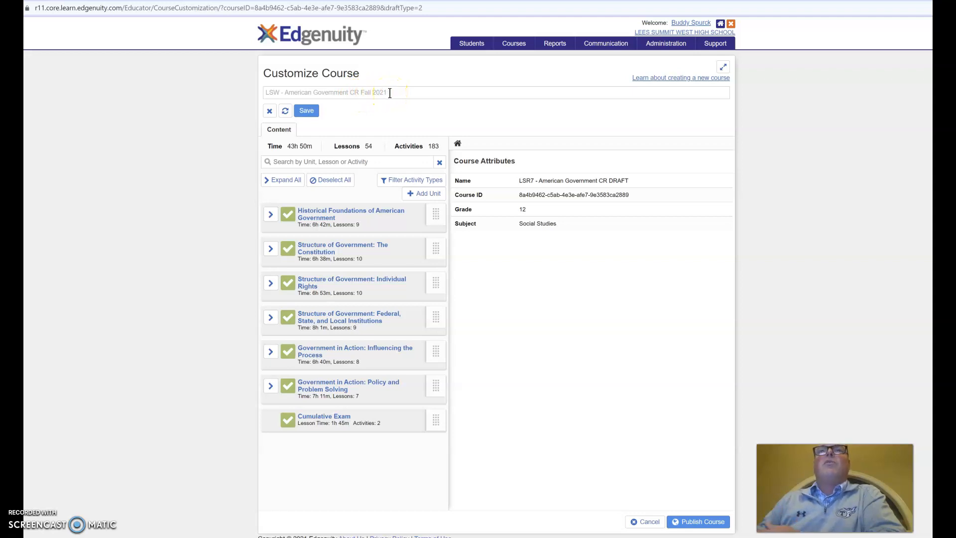
# Step: Save the course name, publish LSW - American Government CR Fall 2021 as a new course, and proceed to its course options
pyautogui.click(310, 113)
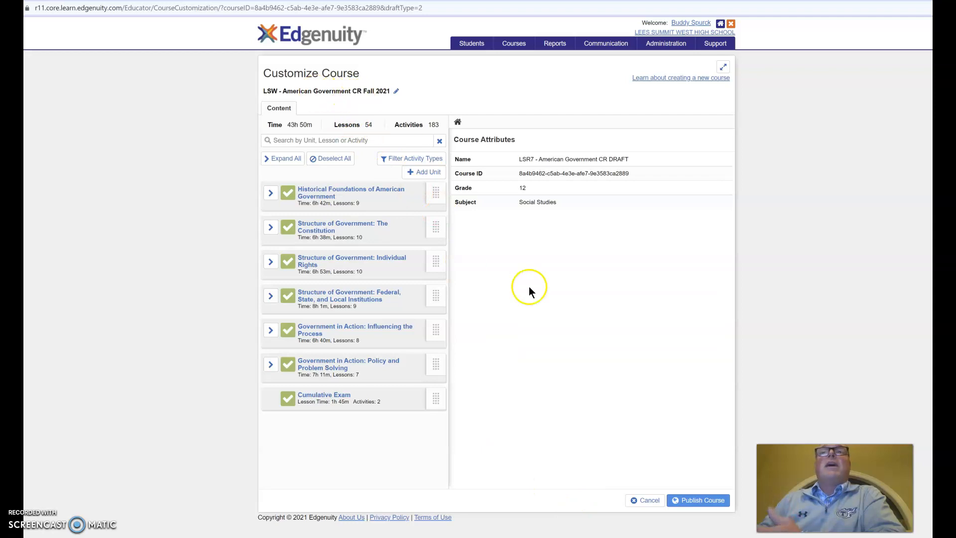
pyautogui.click(698, 504)
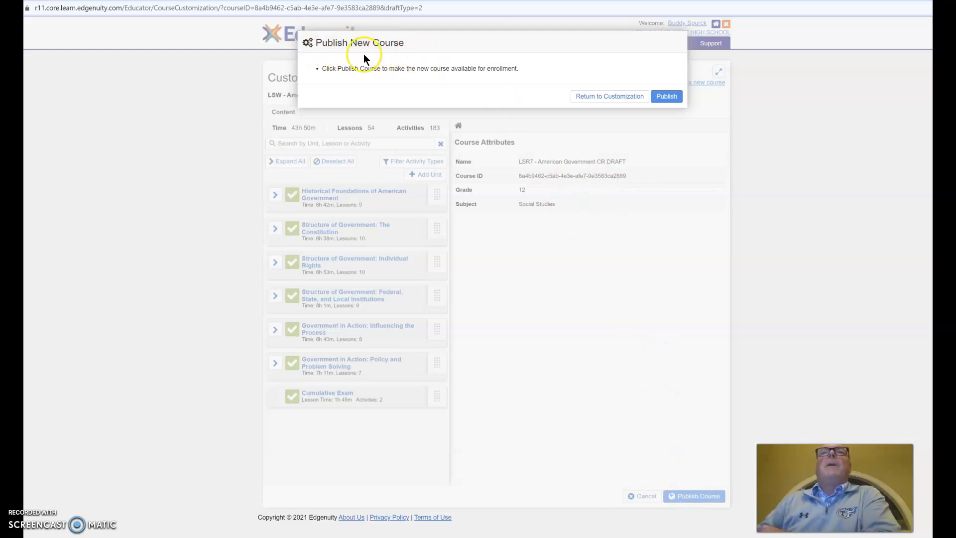
pyautogui.click(666, 99)
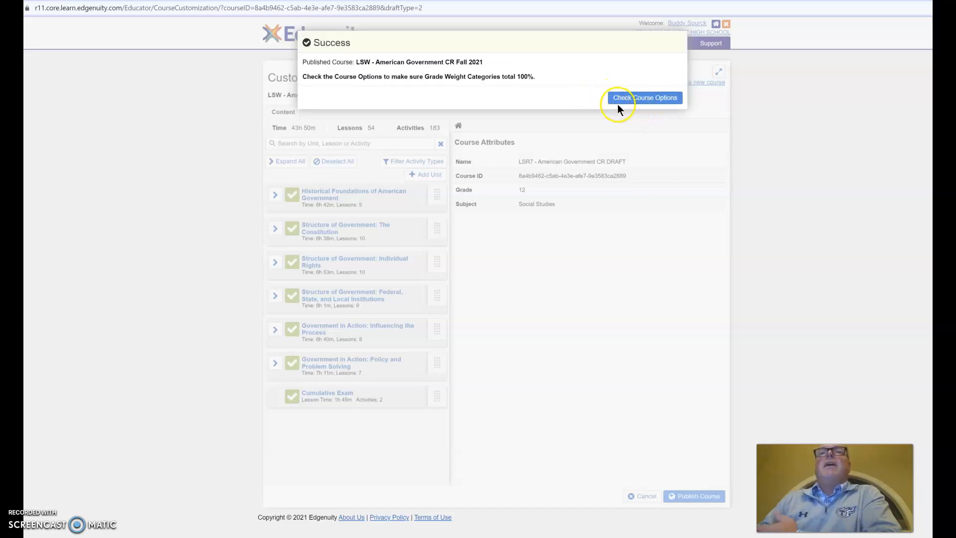
pyautogui.click(629, 101)
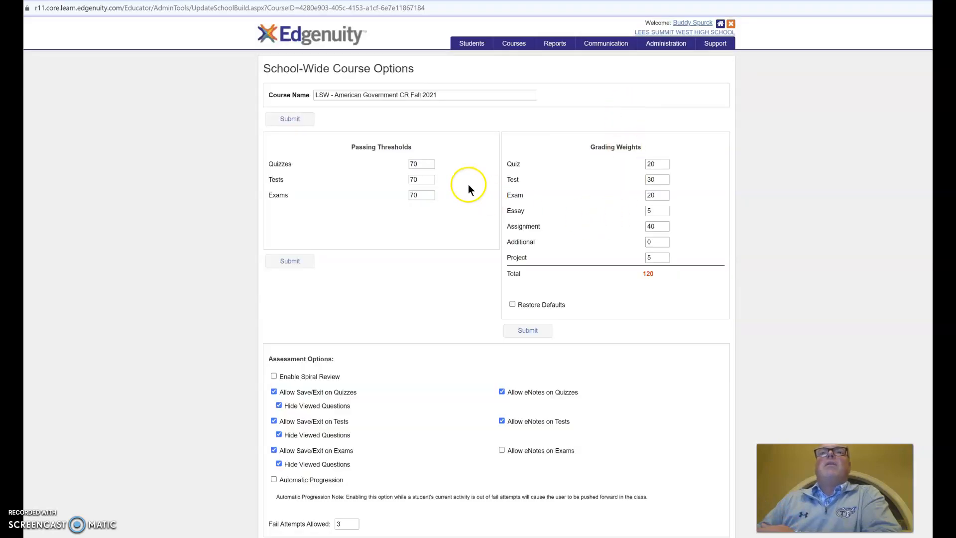
# Step: Set the Test grading weight to 0 and the Quiz grading weight to 40 in the school-wide course options
pyautogui.scroll(-14, 417, 195)
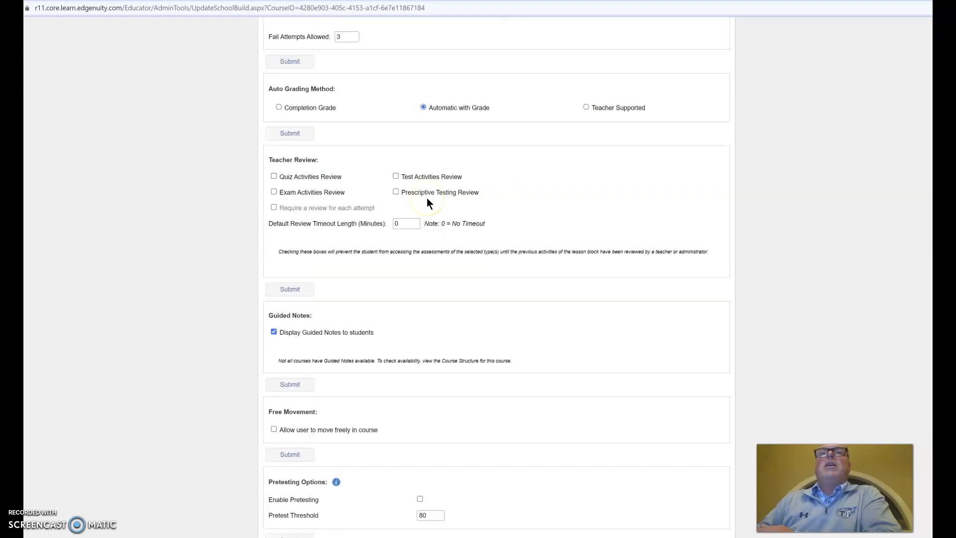
pyautogui.scroll(-6, 427, 200)
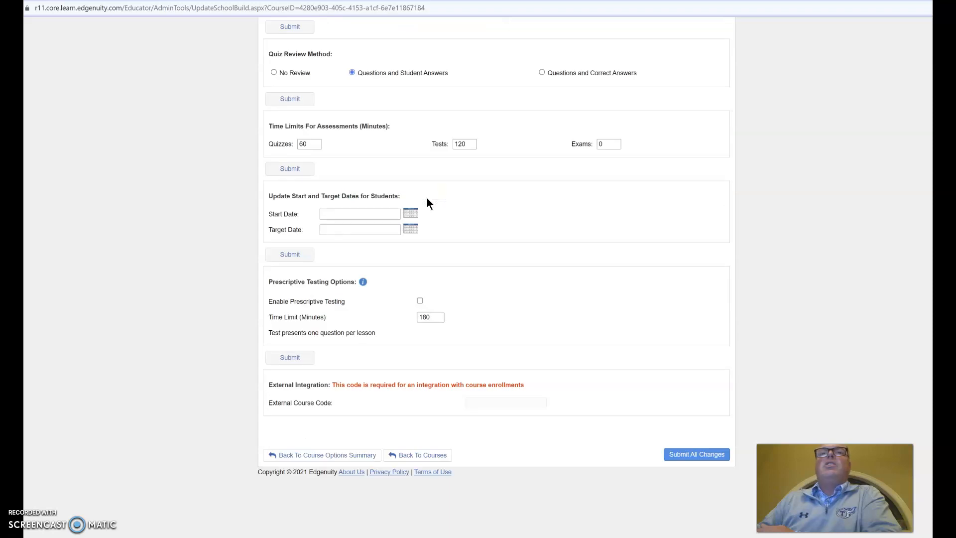
pyautogui.scroll(20, 426, 199)
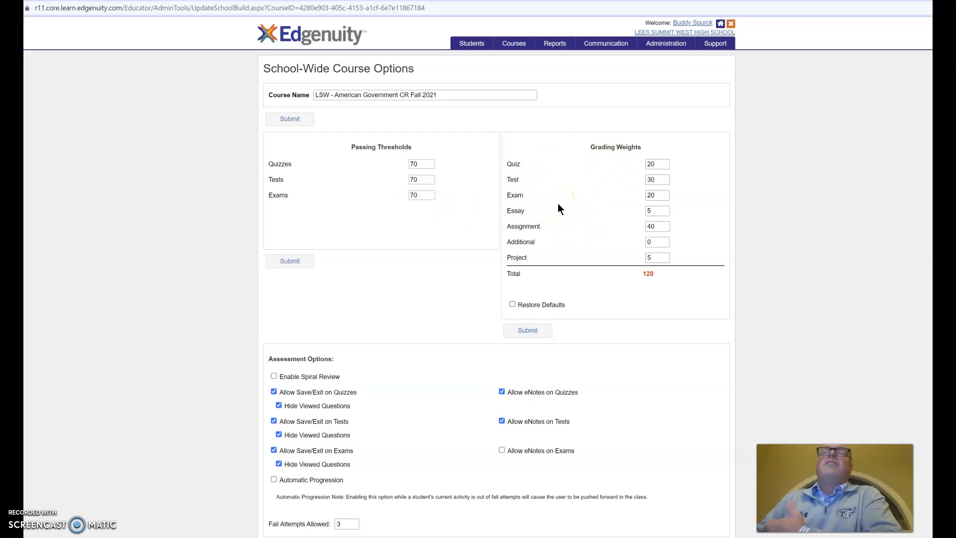
pyautogui.click(658, 196)
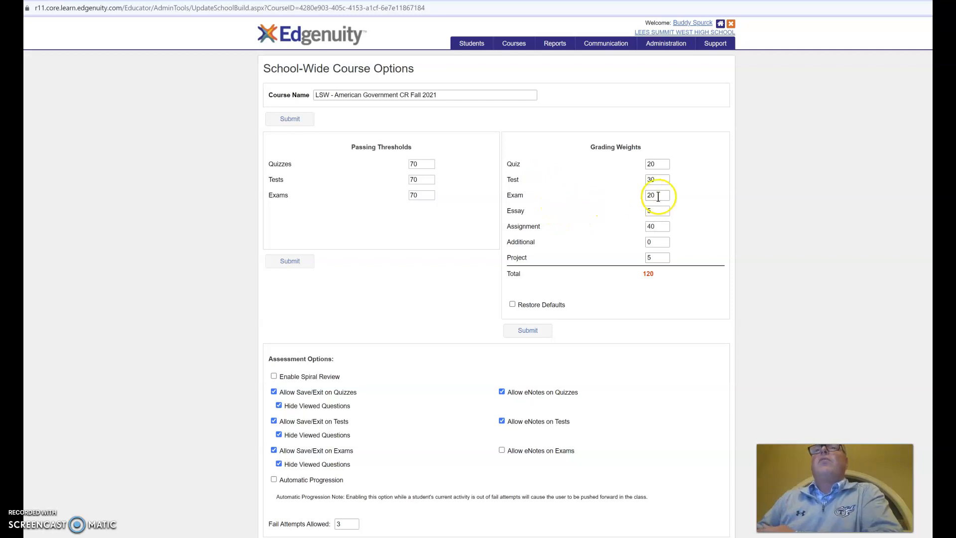
pyautogui.click(661, 179)
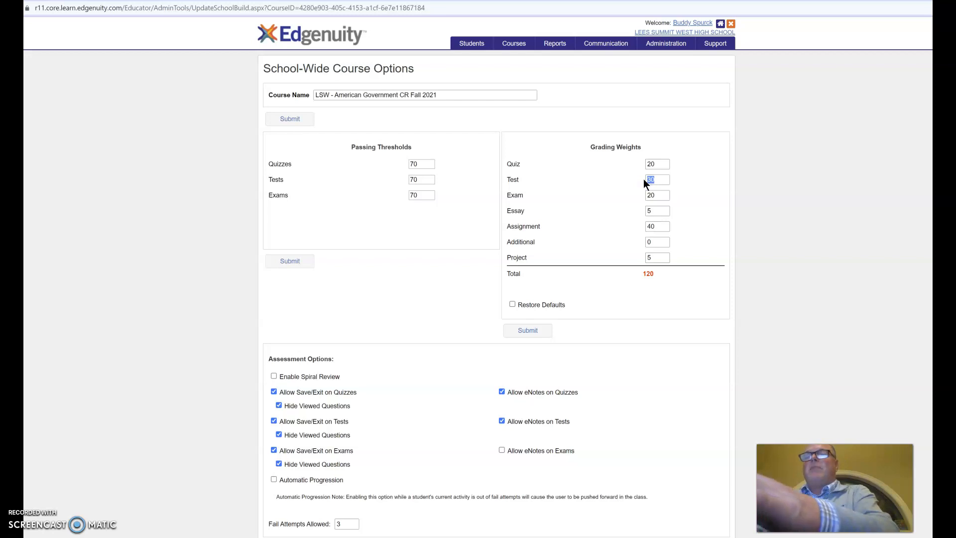
pyautogui.click(564, 171)
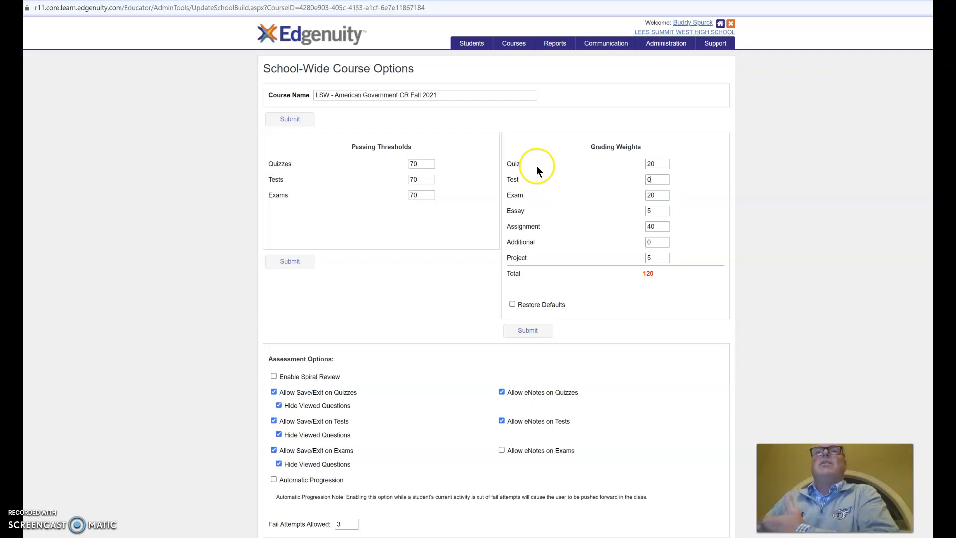
pyautogui.moveTo(659, 167); pyautogui.dragTo(646, 166)
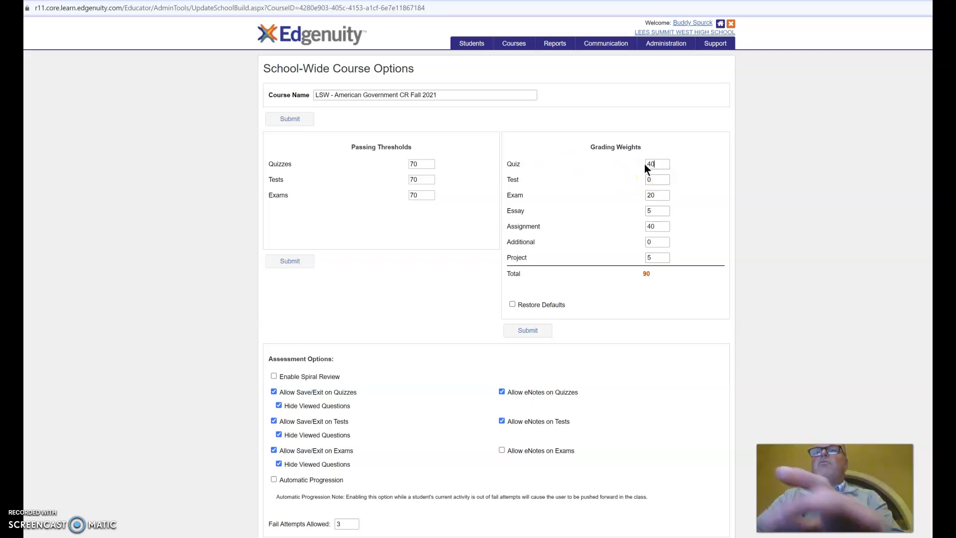
# Step: Set the grading weights for Exam, Essay and Project to 0 and for Assignment to 60
pyautogui.doubleClick(653, 195)
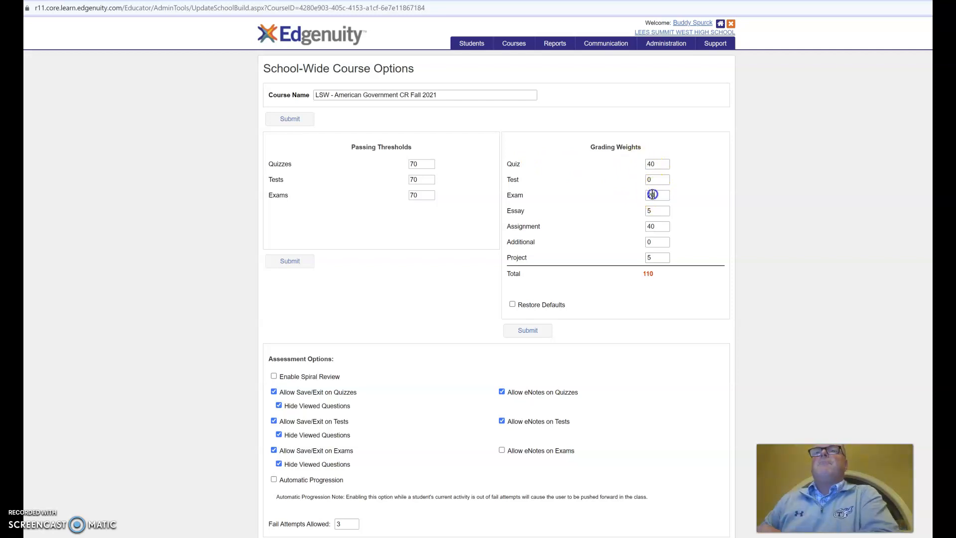
pyautogui.write('0')
pyautogui.doubleClick(644, 211)
pyautogui.write('0')
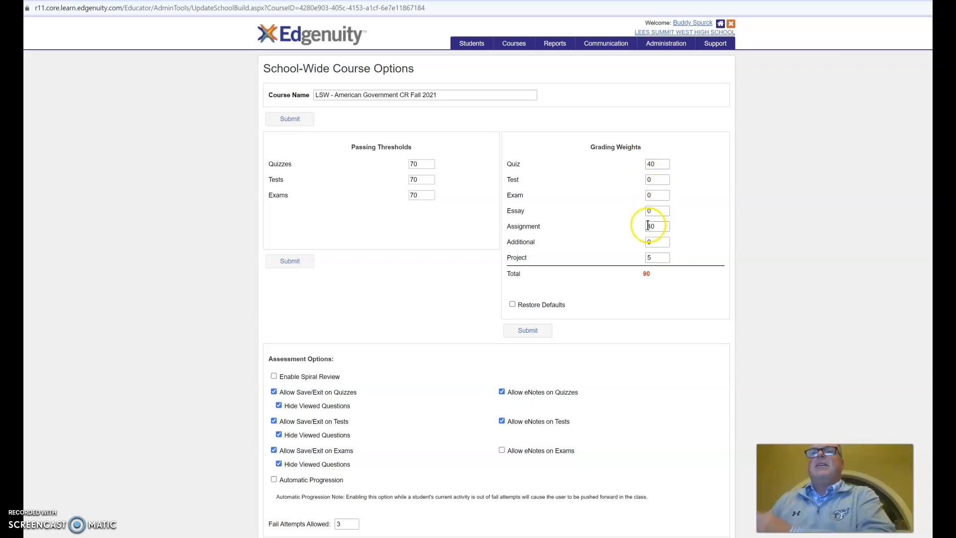
pyautogui.doubleClick(648, 227)
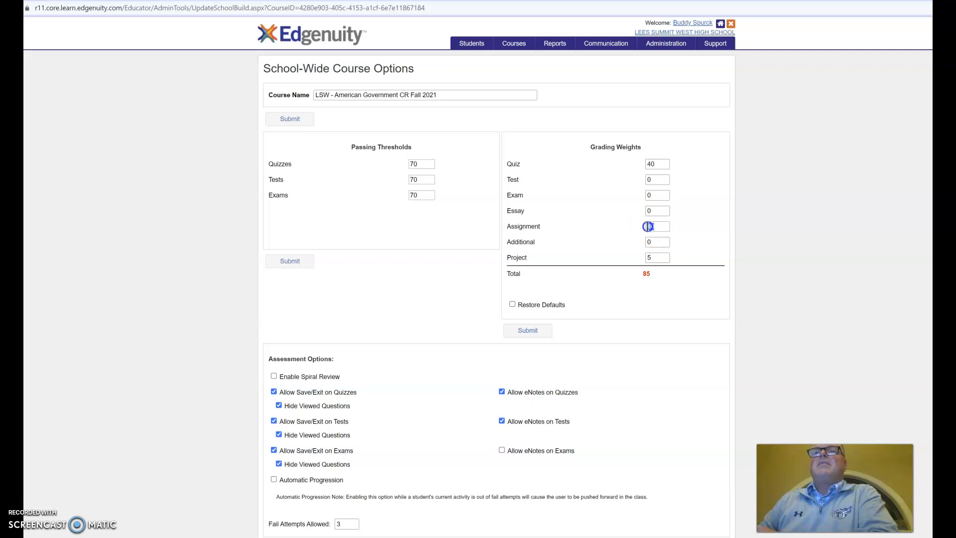
pyautogui.write('6')
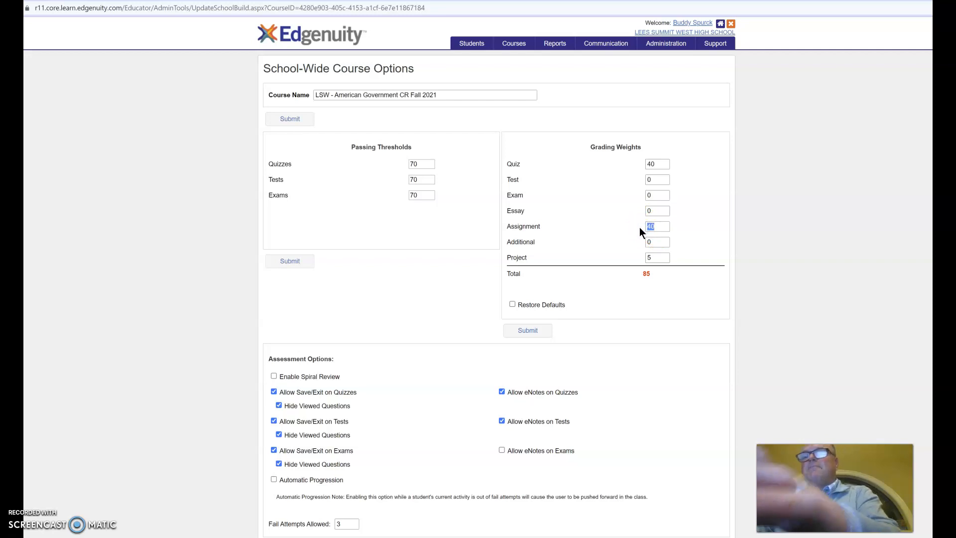
pyautogui.write('0')
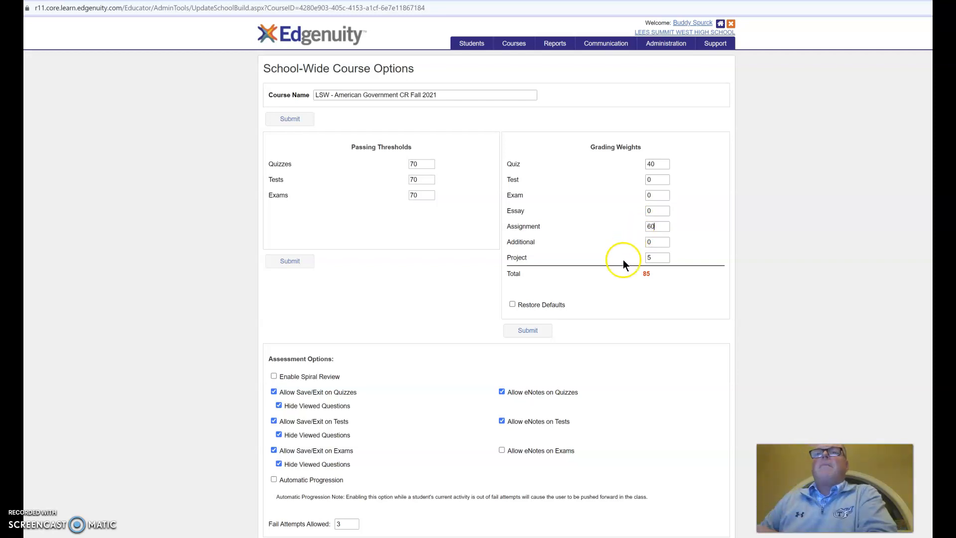
pyautogui.doubleClick(647, 258)
pyautogui.write('0')
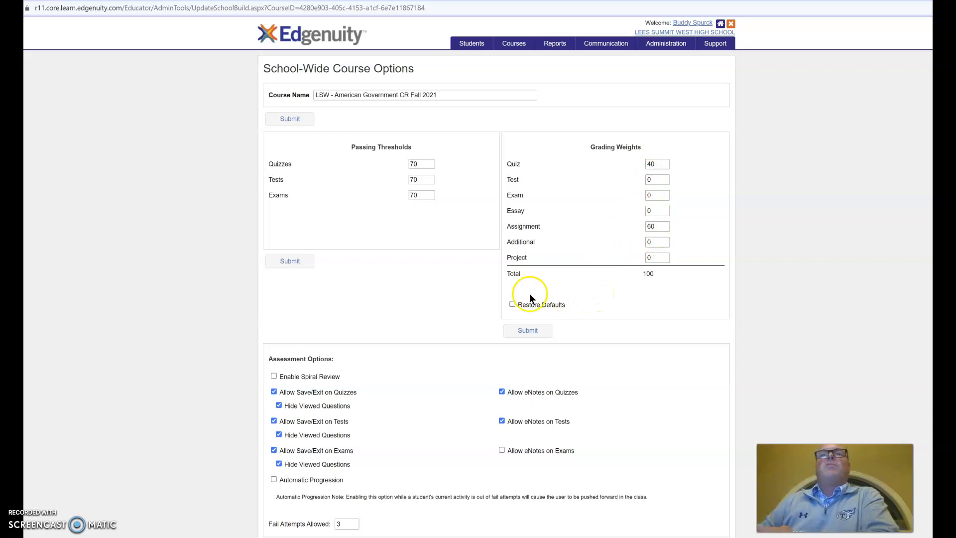
pyautogui.scroll(-2, 435, 341)
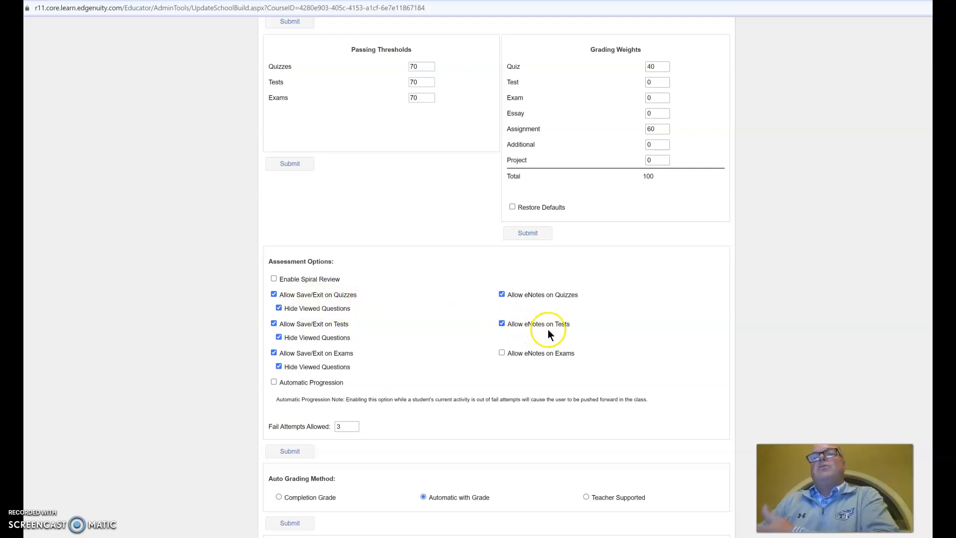
pyautogui.click(501, 324)
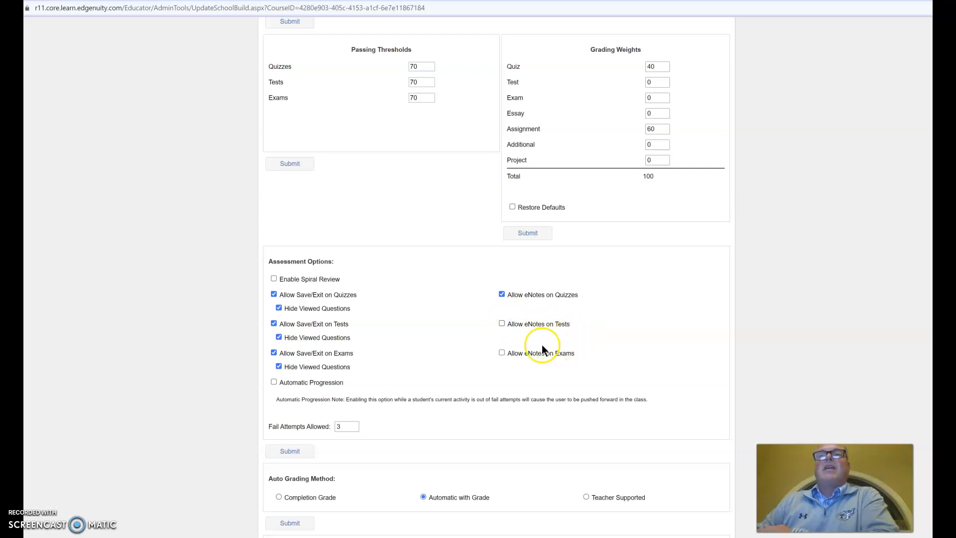
pyautogui.click(502, 324)
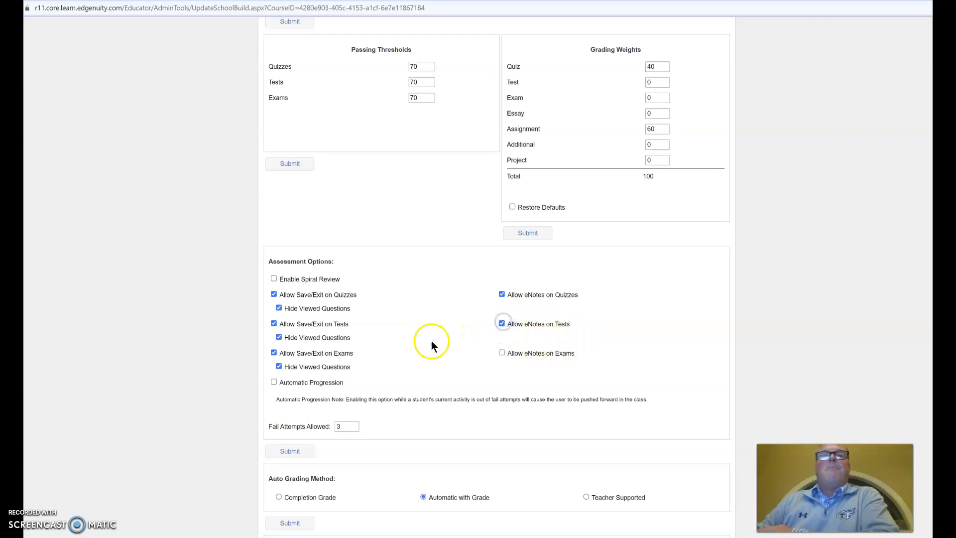
# Step: Set the number of fail attempts allowed to 4 in the assessment options
pyautogui.scroll(-1, 431, 341)
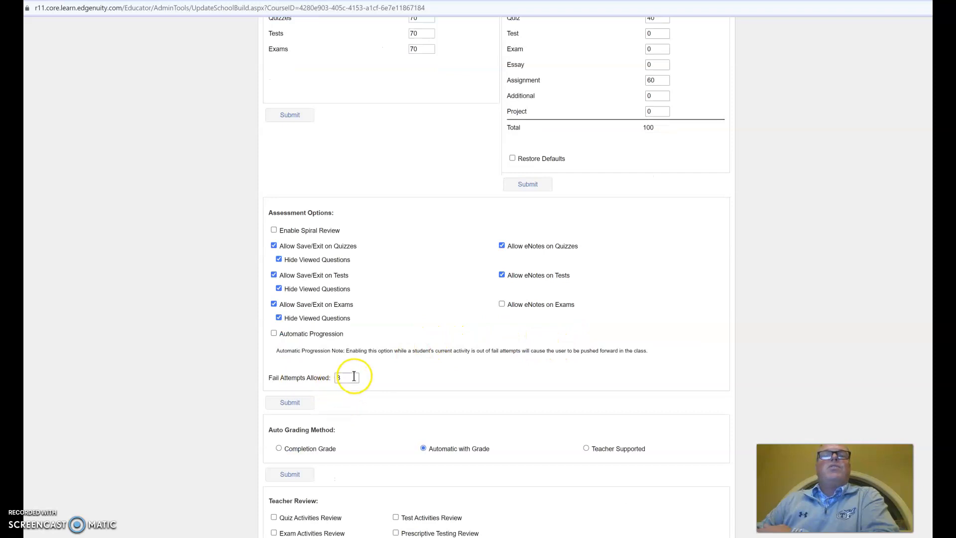
pyautogui.moveTo(343, 377); pyautogui.dragTo(335, 378)
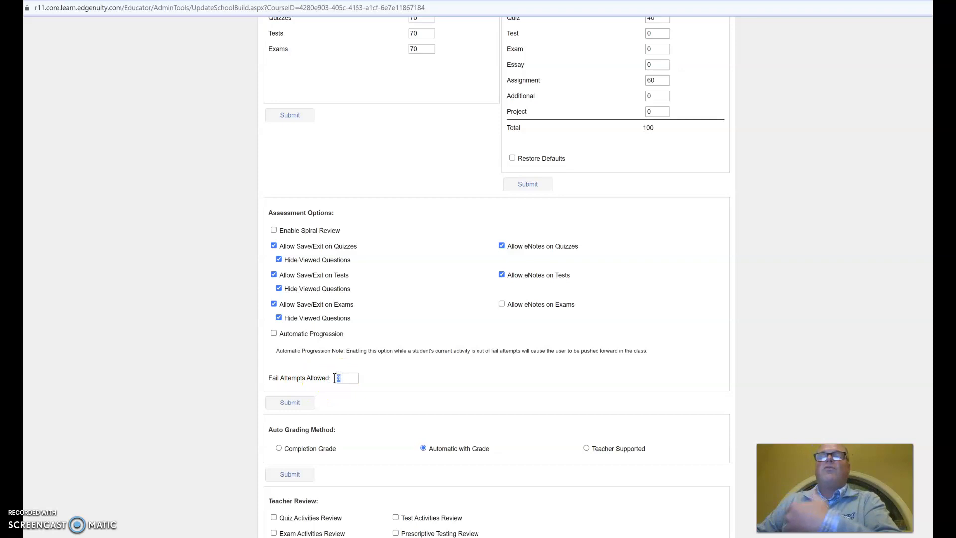
pyautogui.write('4')
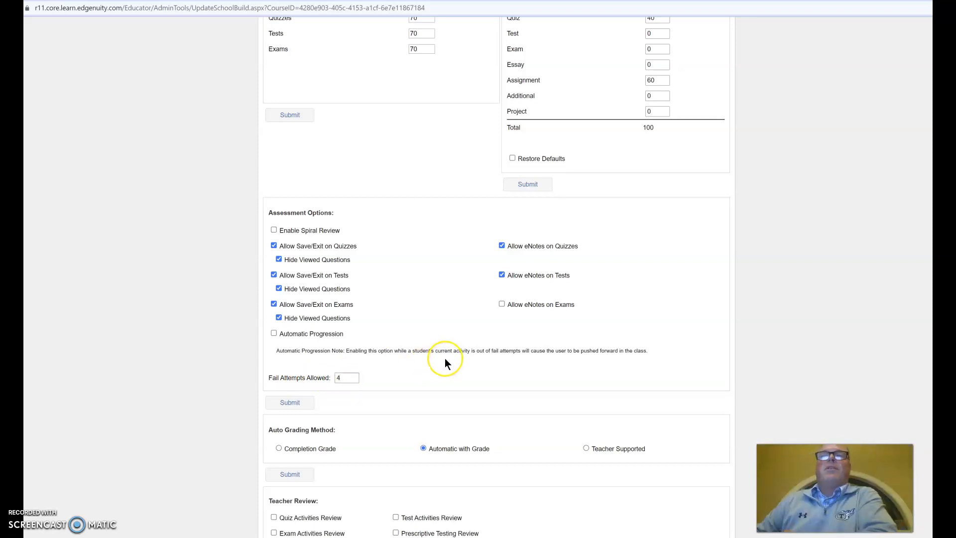
# Step: Allow users to move freely in the course and enable pretesting
pyautogui.scroll(-3, 445, 361)
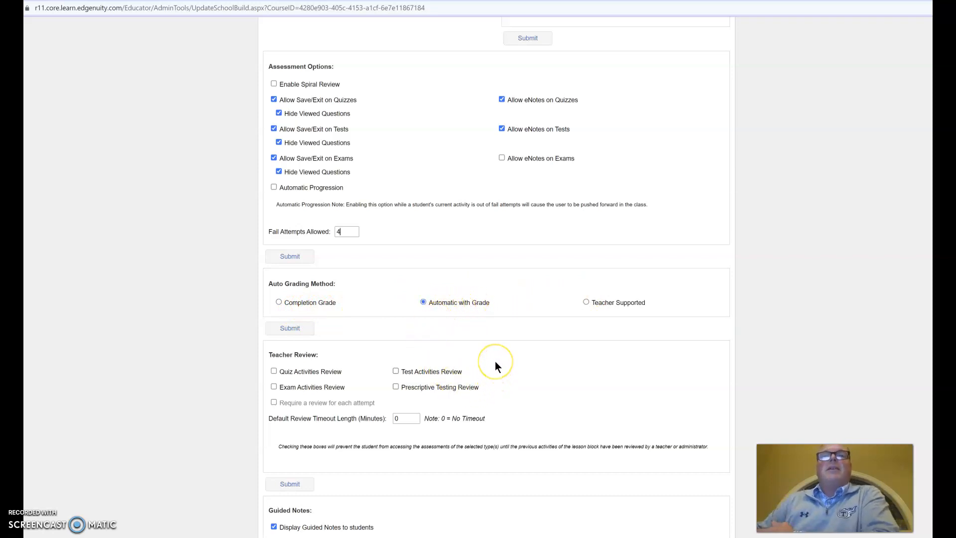
pyautogui.scroll(-5, 495, 364)
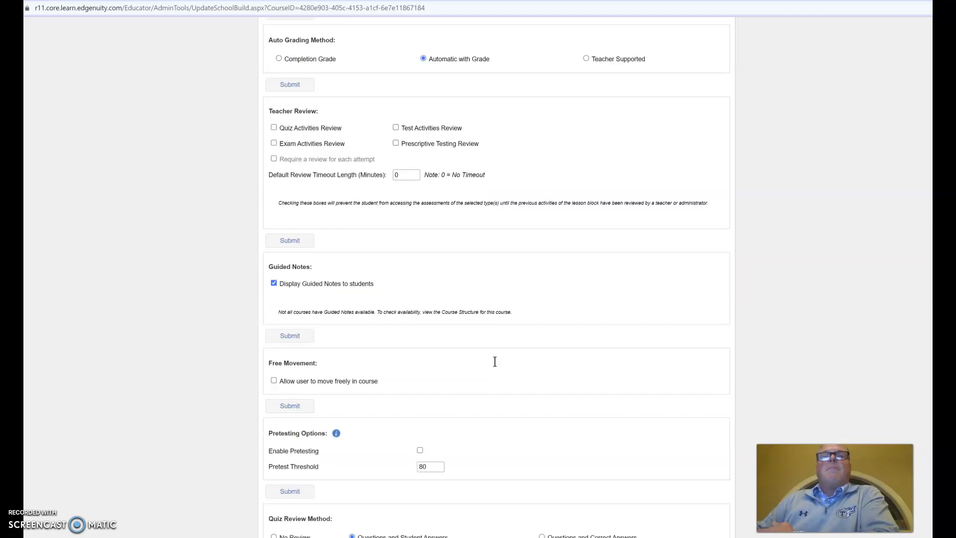
pyautogui.scroll(-1, 495, 361)
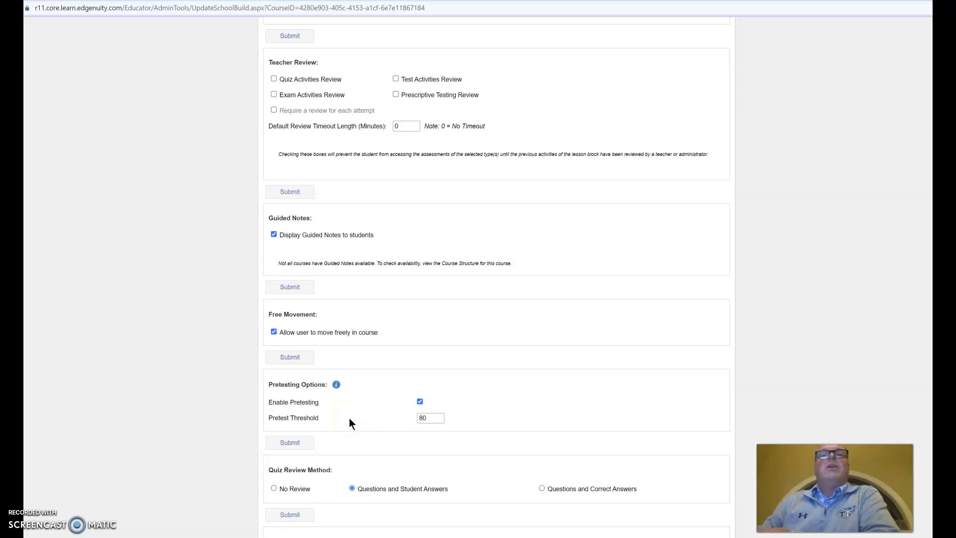
# Step: Set the assessment time limit for quizzes to 120 minutes
pyautogui.scroll(-2, 336, 413)
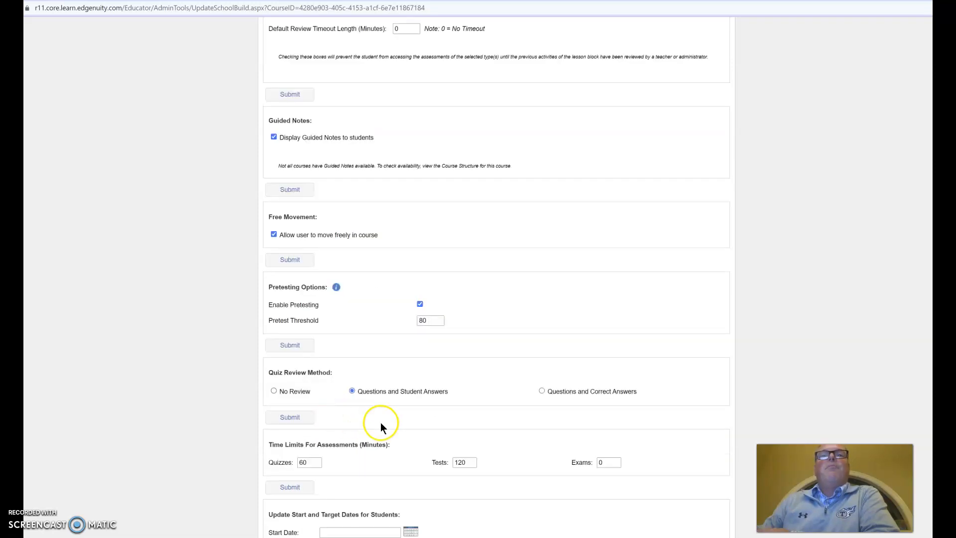
pyautogui.scroll(-1, 386, 422)
pyautogui.scroll(-1, 398, 415)
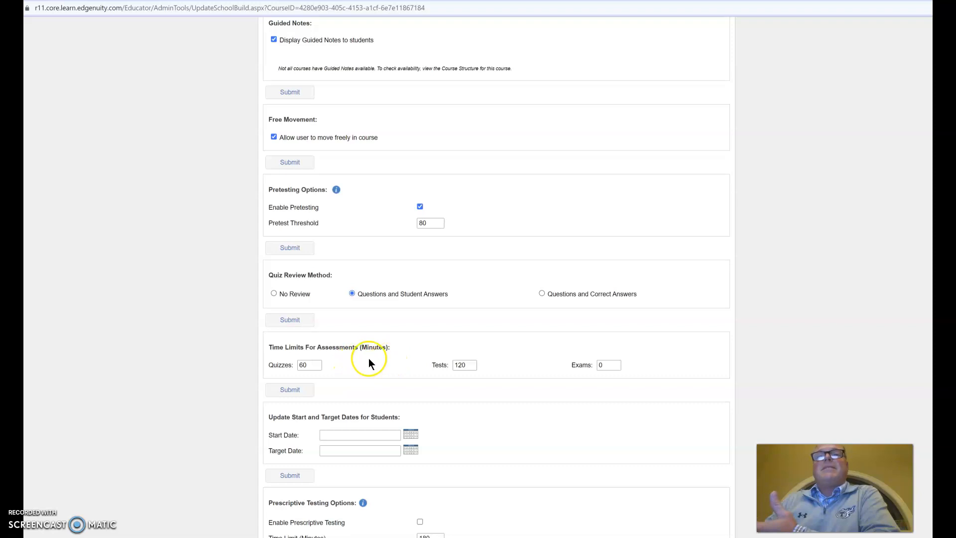
pyautogui.doubleClick(298, 363)
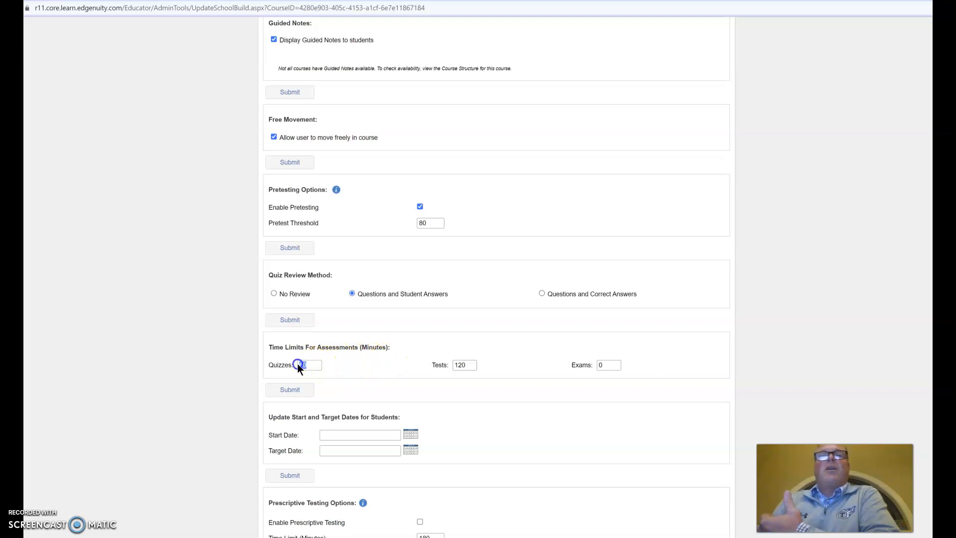
pyautogui.write('120')
pyautogui.click(374, 378)
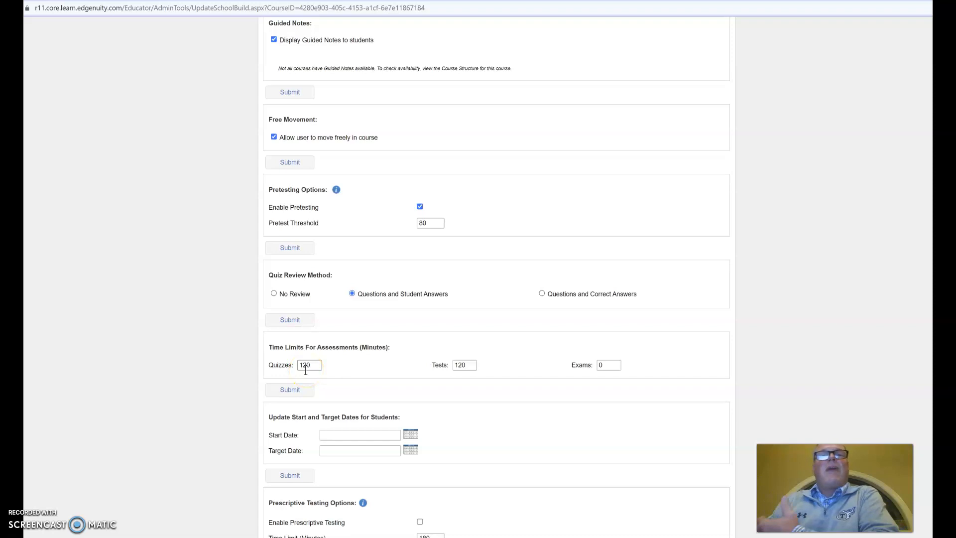
# Step: Set the students' start date for the course to 1/4/2022
pyautogui.click(327, 434)
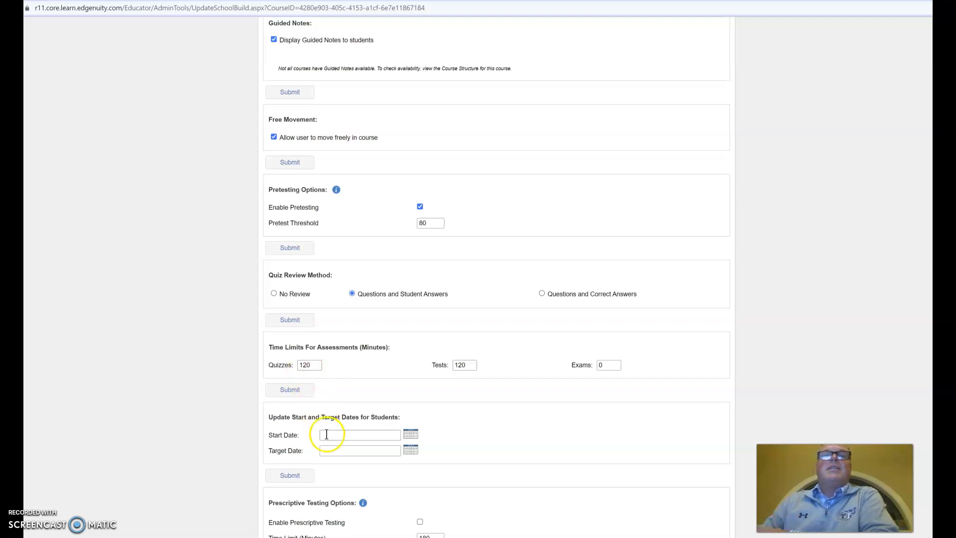
pyautogui.click(411, 435)
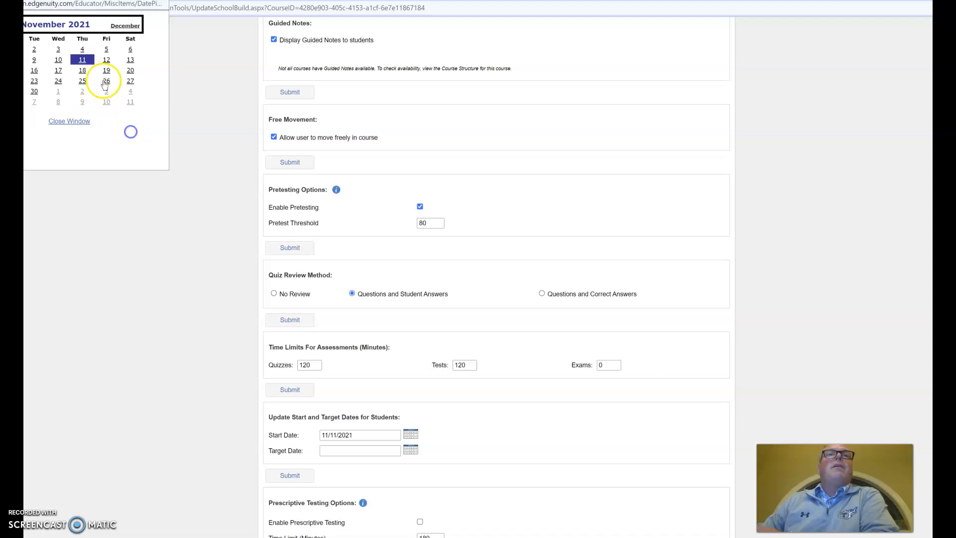
pyautogui.click(118, 29)
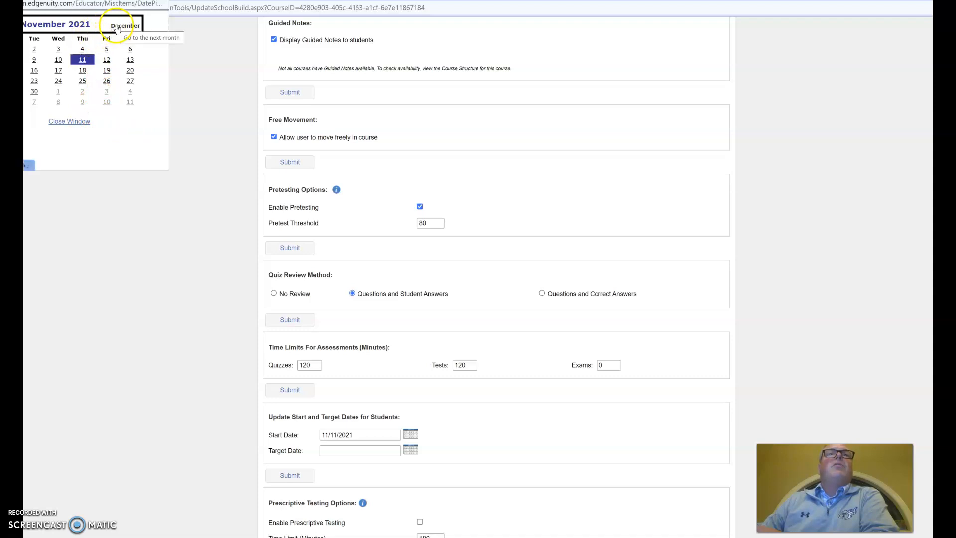
pyautogui.click(119, 29)
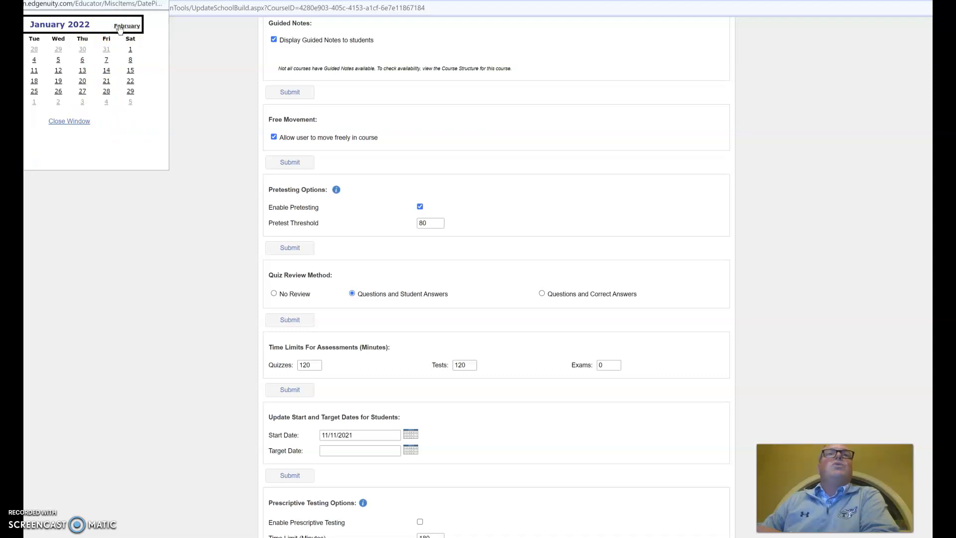
pyautogui.click(130, 50)
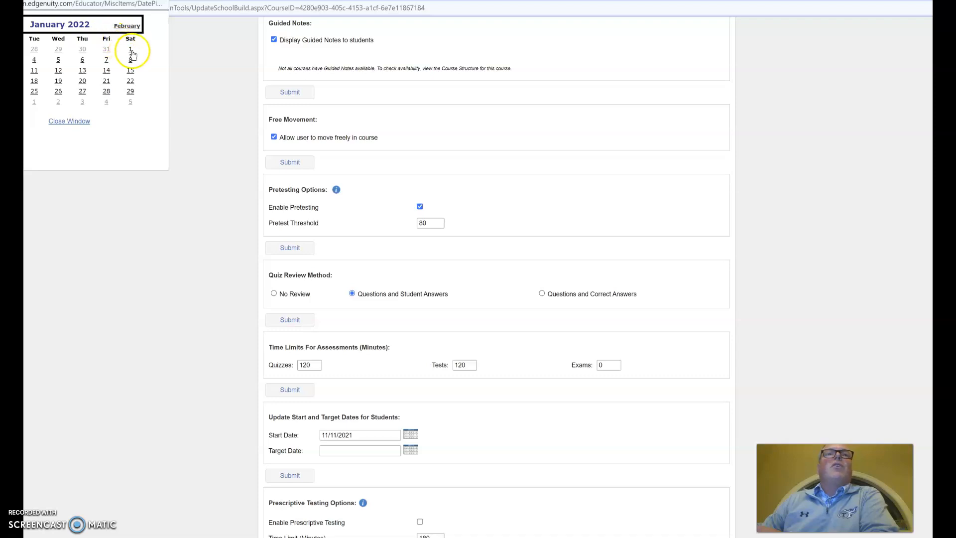
pyautogui.click(34, 60)
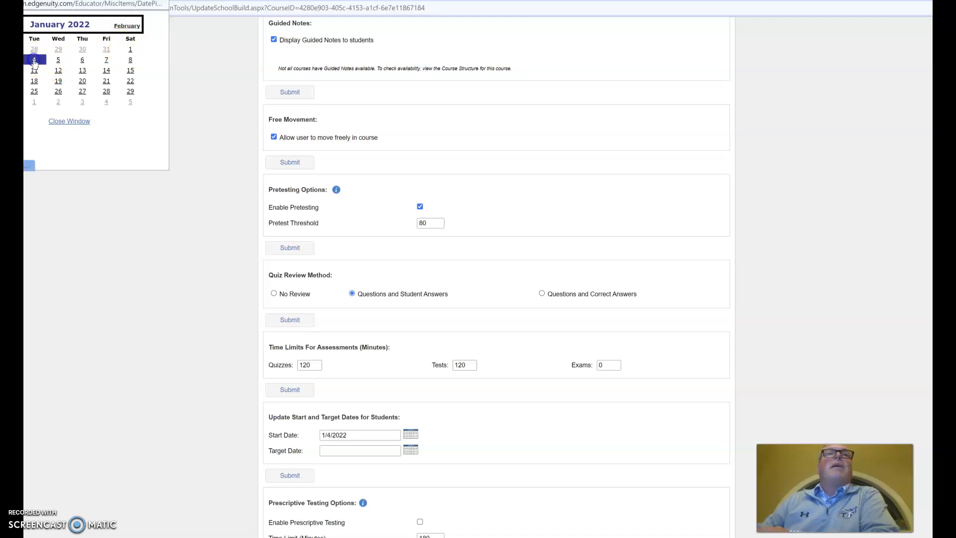
# Step: Set the students' target date for the course to 2/8/2022
pyautogui.click(410, 450)
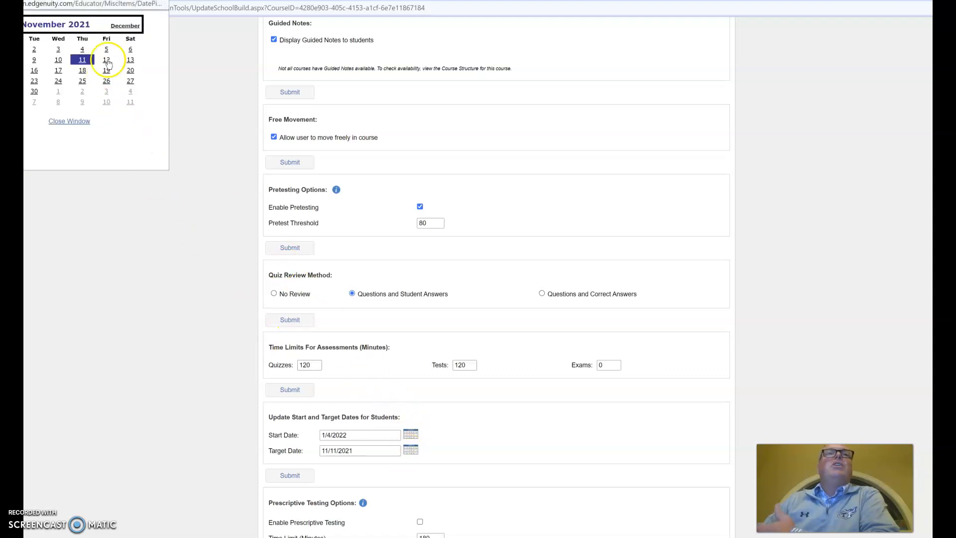
pyautogui.click(118, 26)
pyautogui.click(115, 26)
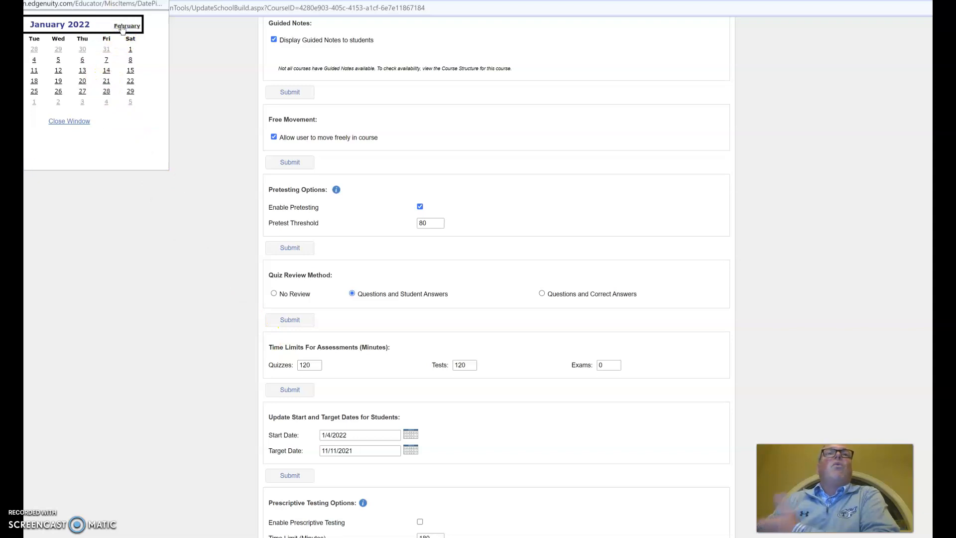
pyautogui.click(124, 26)
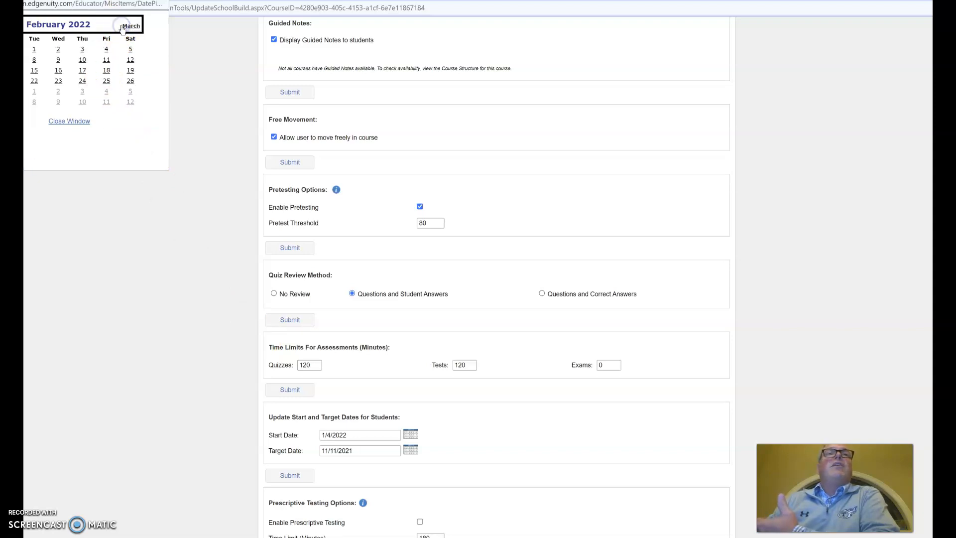
pyautogui.click(35, 64)
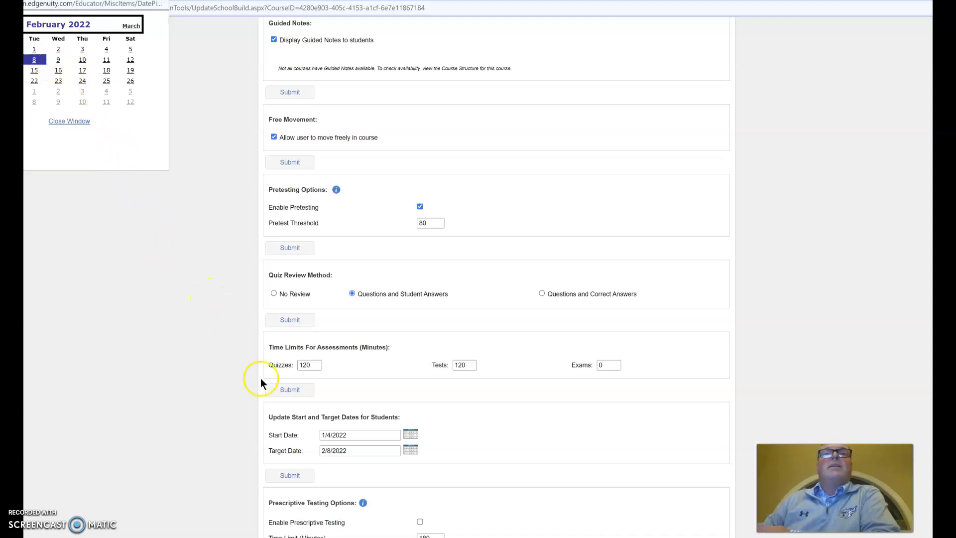
# Step: Try to submit all the school-wide course option changes
pyautogui.scroll(-2, 489, 425)
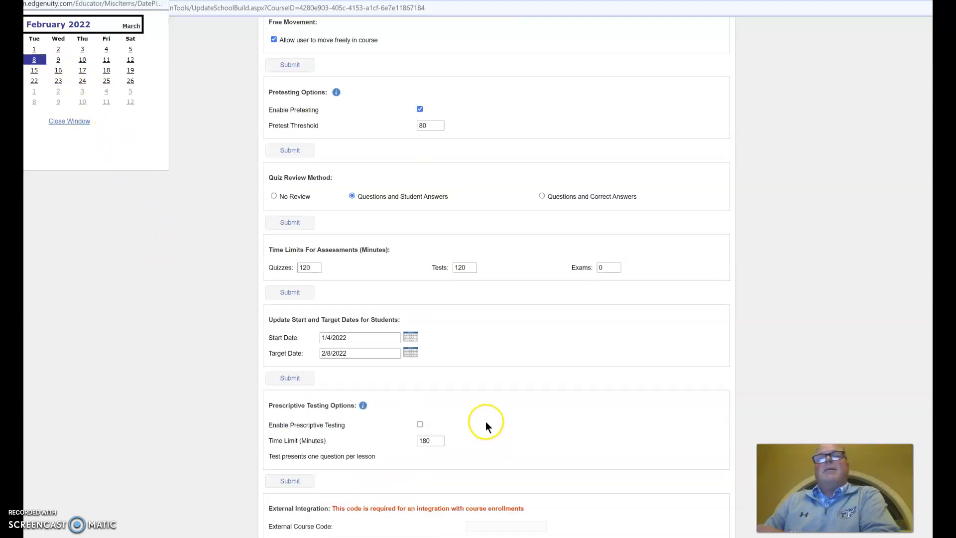
pyautogui.scroll(-2, 486, 421)
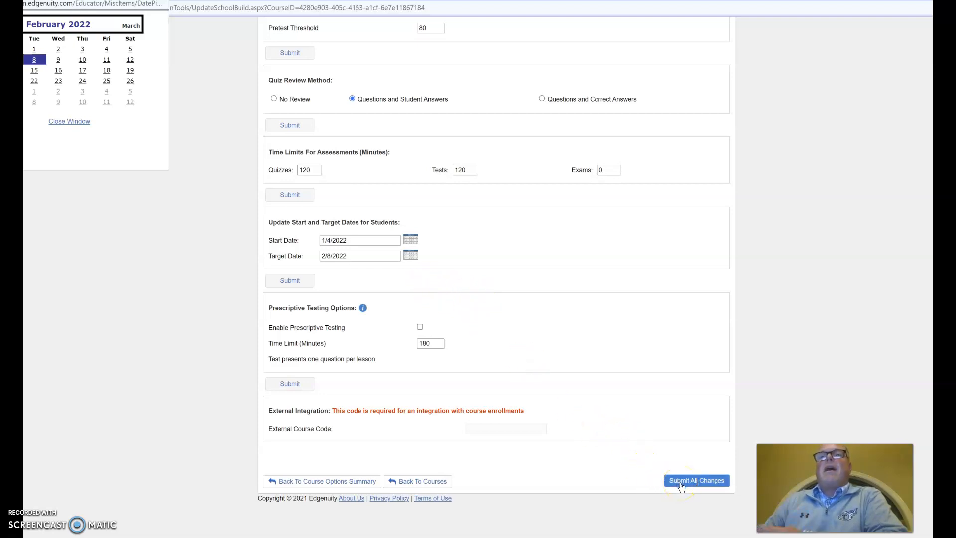
pyautogui.click(696, 481)
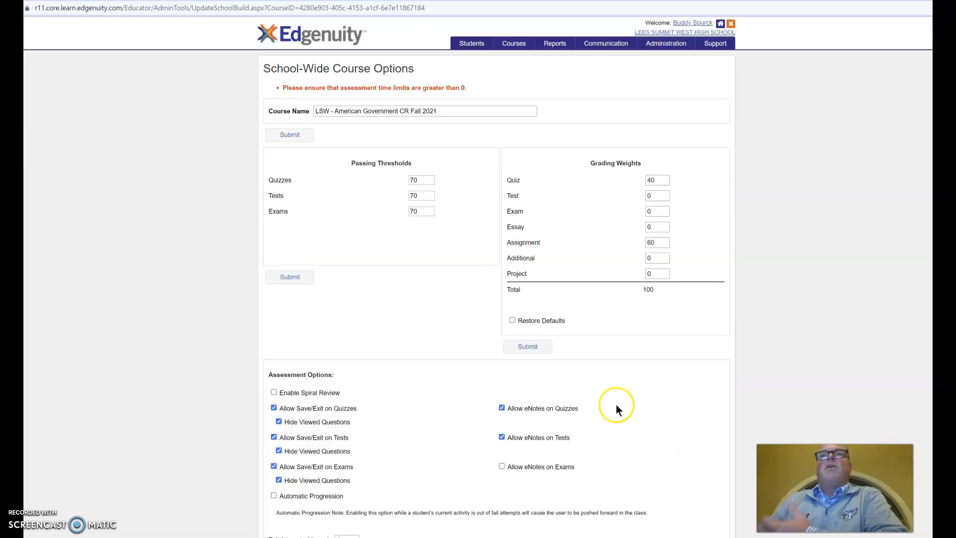
pyautogui.scroll(-10, 578, 367)
pyautogui.scroll(-11, 585, 381)
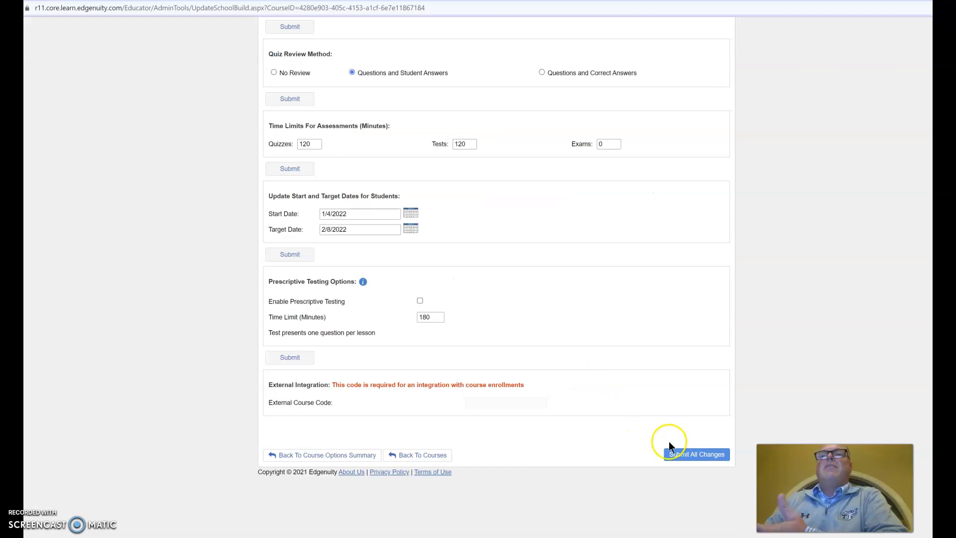
pyautogui.click(689, 458)
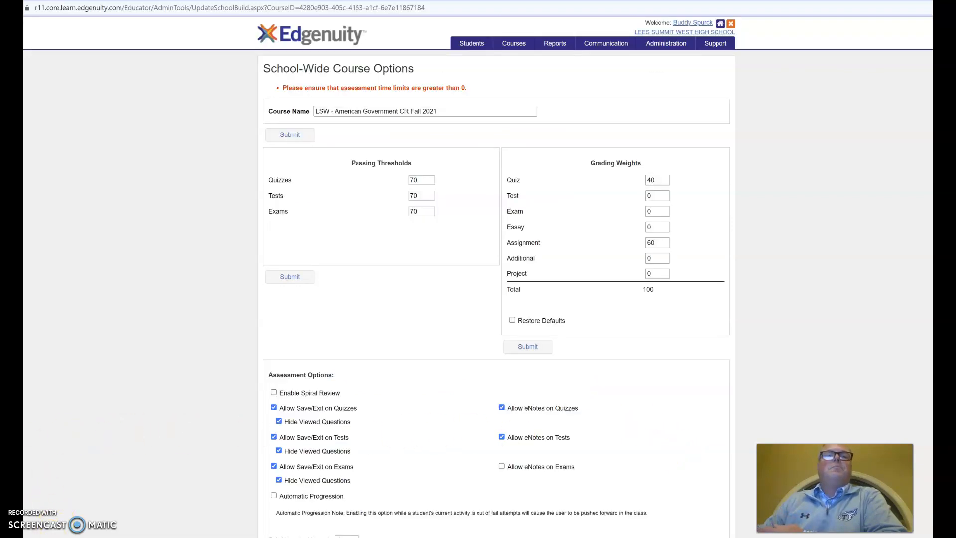
# Step: Set the exam time limit to 120 minutes and submit all changes without changing students currently assigned to the course
pyautogui.scroll(-9, 558, 385)
pyautogui.scroll(-9, 562, 396)
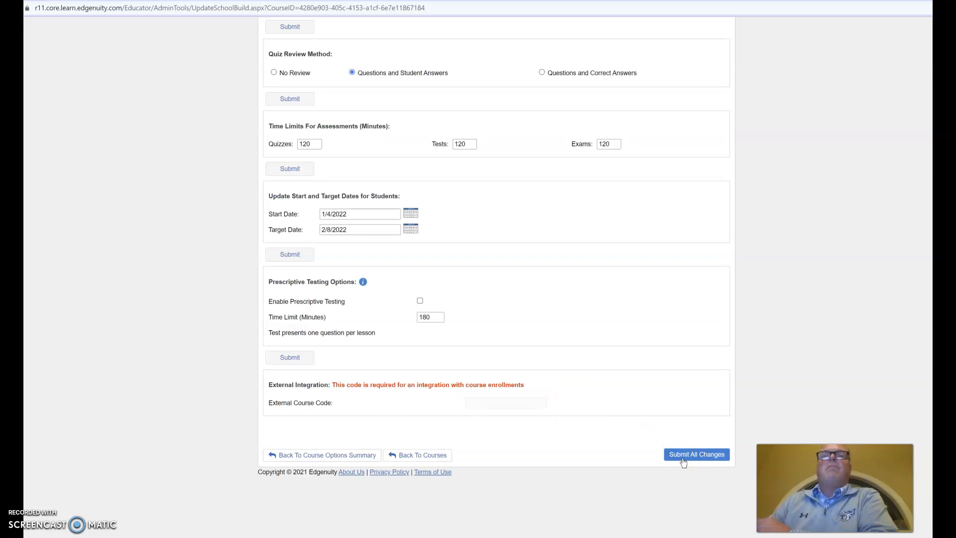
pyautogui.click(684, 462)
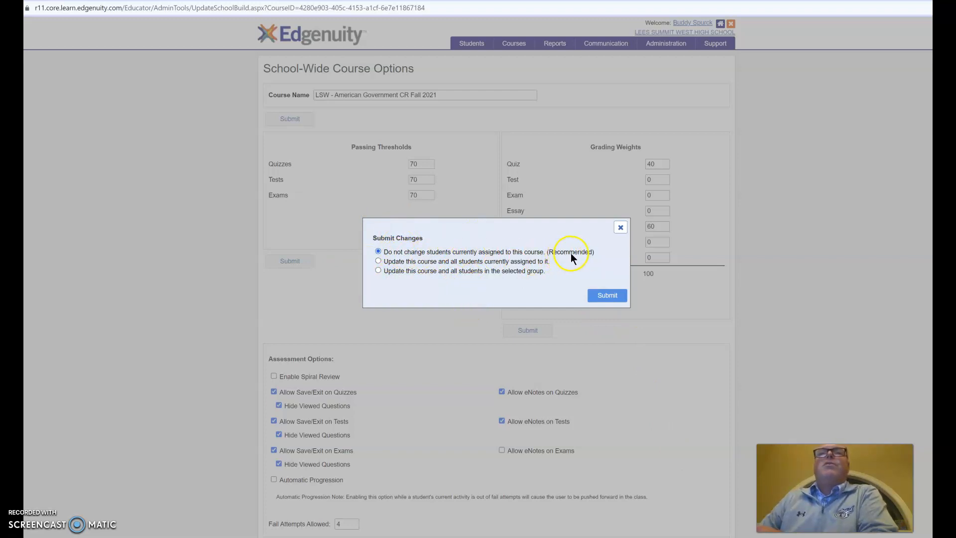
pyautogui.click(607, 296)
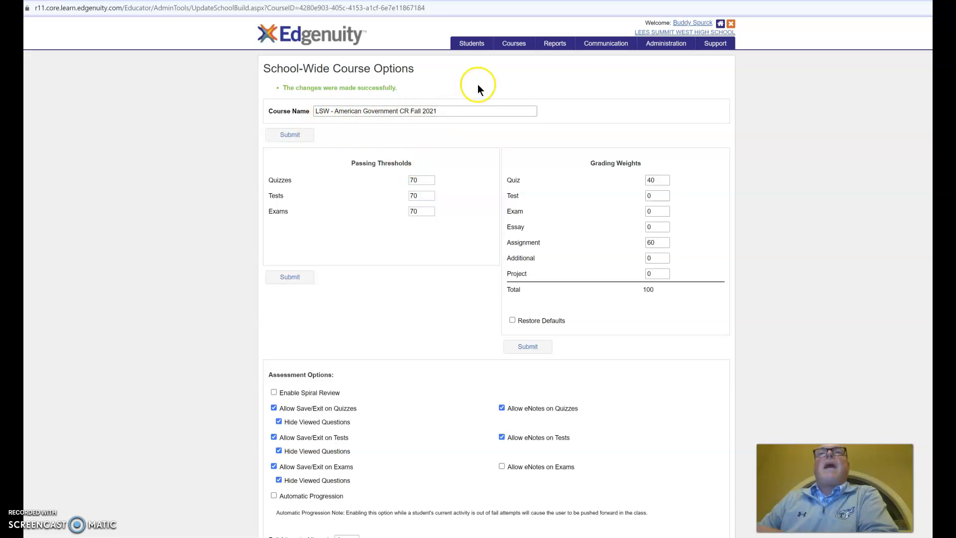
# Step: Go to the course management page and search the active courses for "LSW"
pyautogui.moveTo(511, 44)
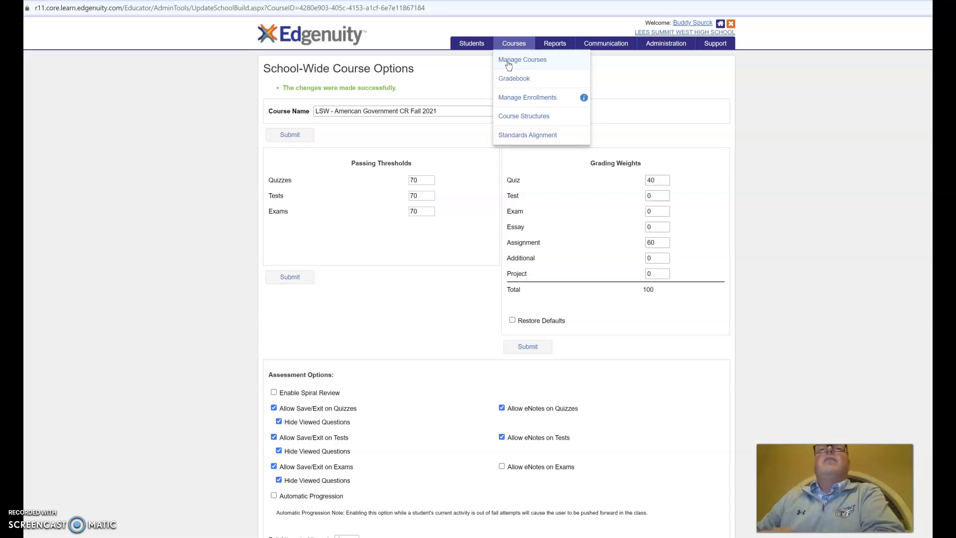
pyautogui.click(508, 64)
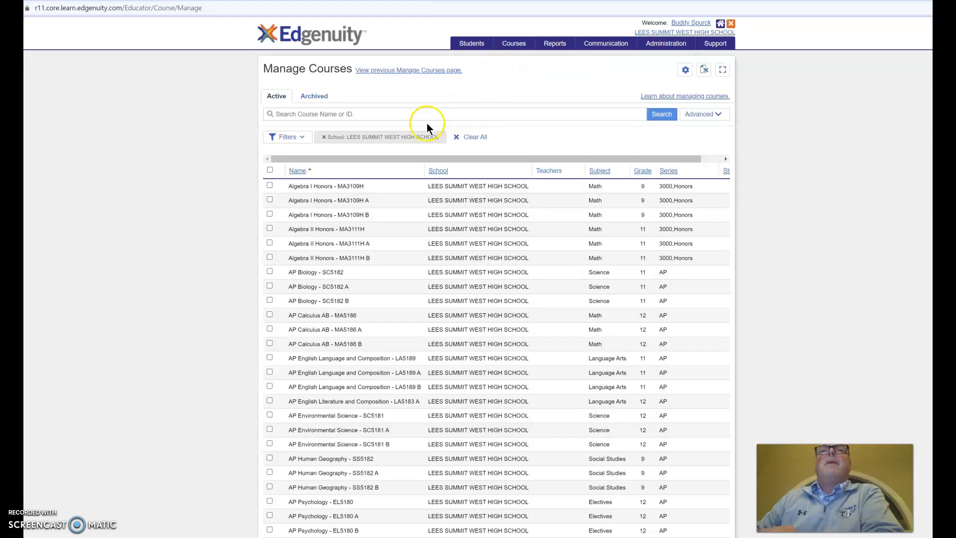
pyautogui.click(339, 113)
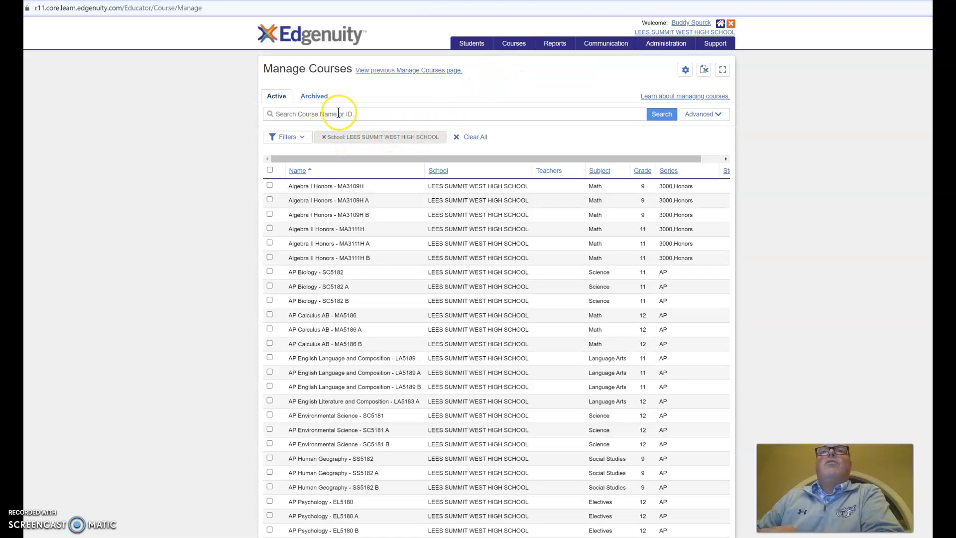
pyautogui.click(337, 113)
pyautogui.write('LSW')
pyautogui.click(661, 116)
pyautogui.click(555, 178)
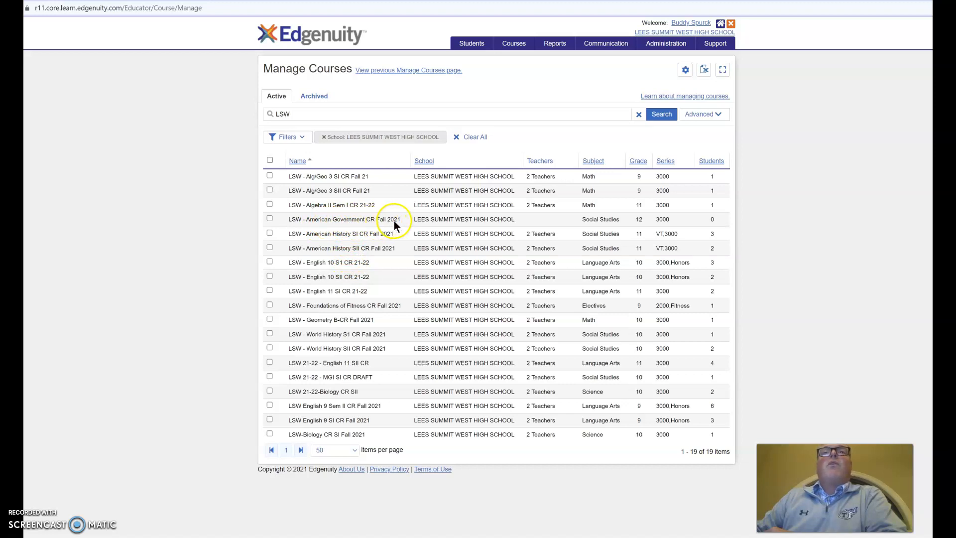
# Step: Open the LSW - American Government CR Fall 2021 course for customization without creating a copy
pyautogui.click(269, 220)
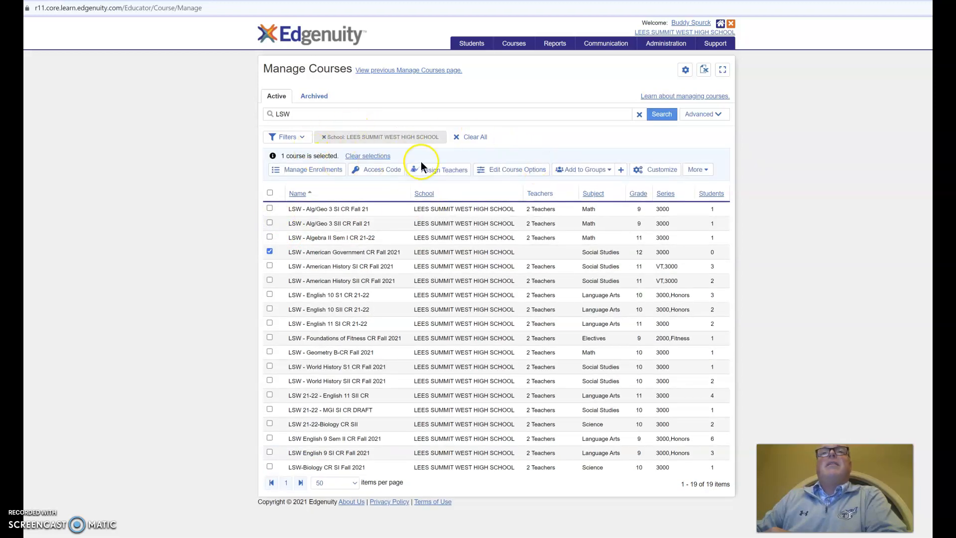
pyautogui.click(652, 172)
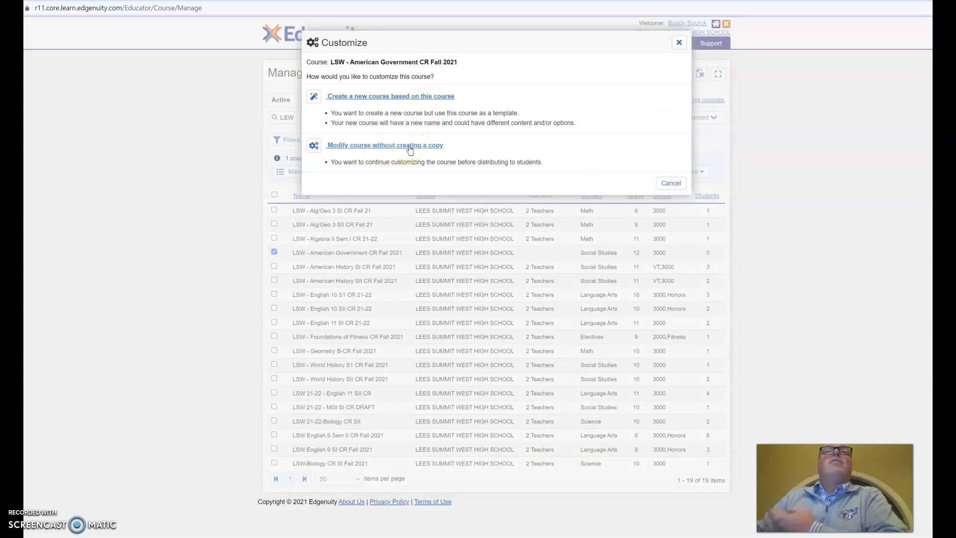
pyautogui.click(409, 146)
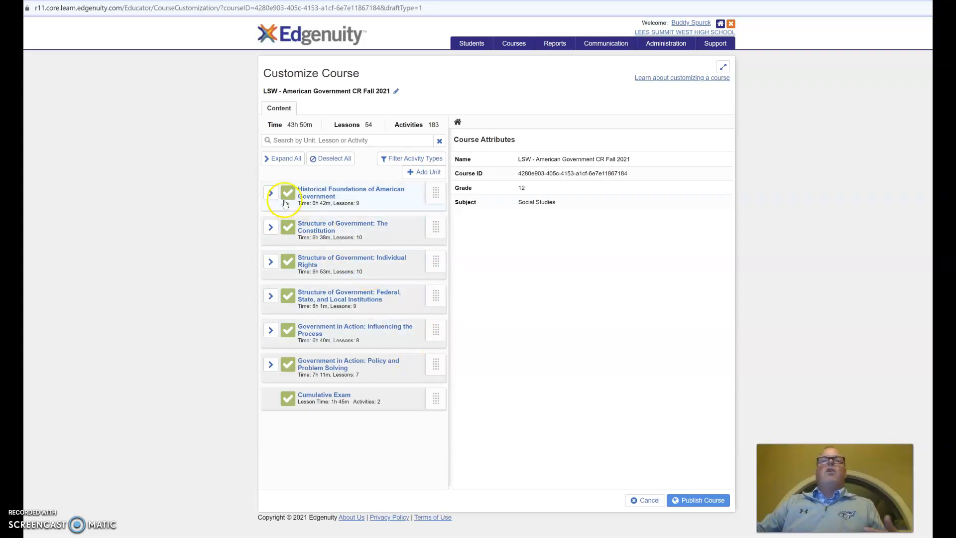
# Step: Expand all units and review the activities of the Historical Foundations lessons from Types of Governments to The Enlightenment, then collapse them
pyautogui.click(283, 159)
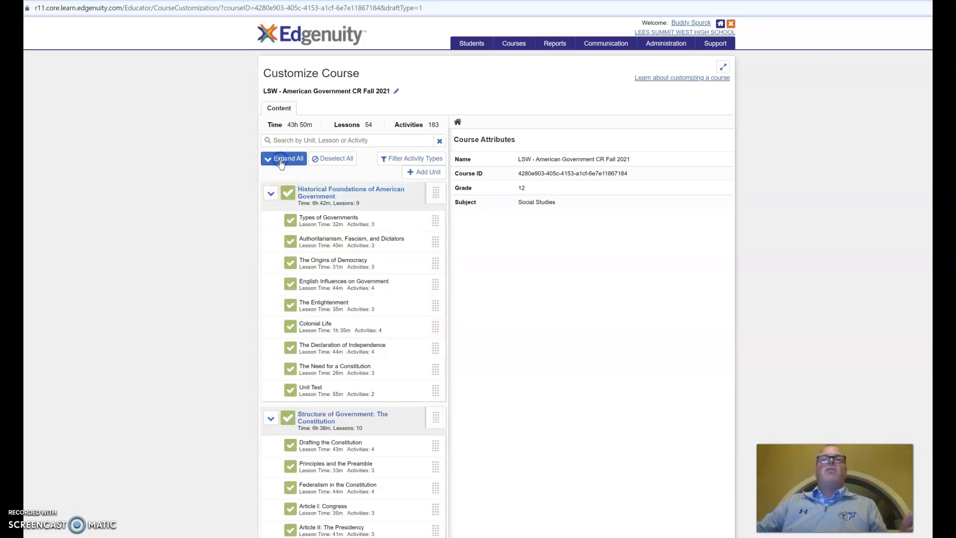
pyautogui.click(327, 220)
pyautogui.click(329, 248)
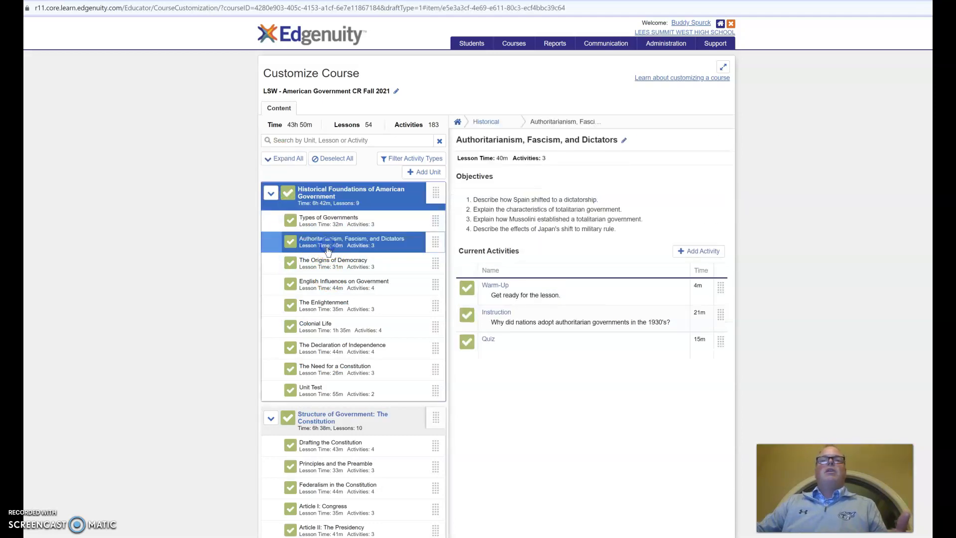
pyautogui.click(331, 263)
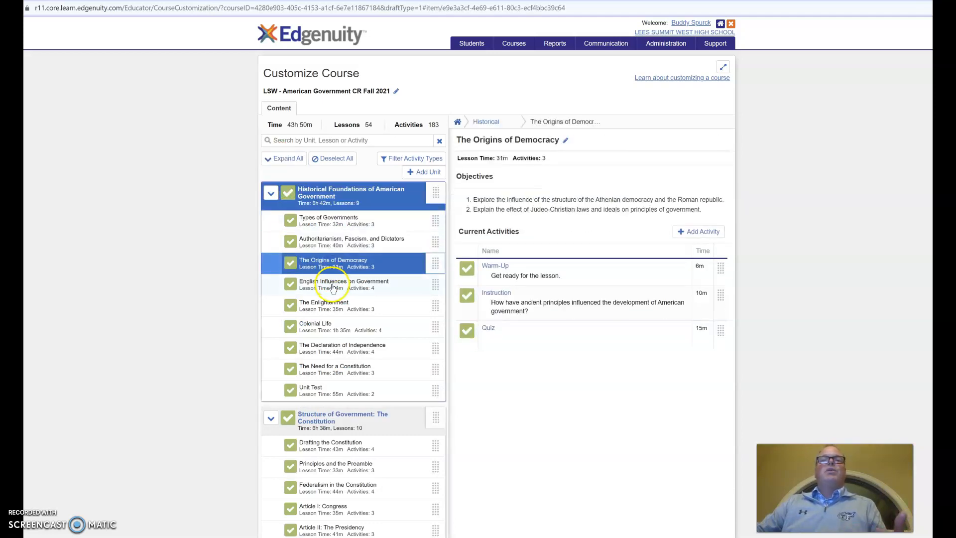
pyautogui.click(332, 285)
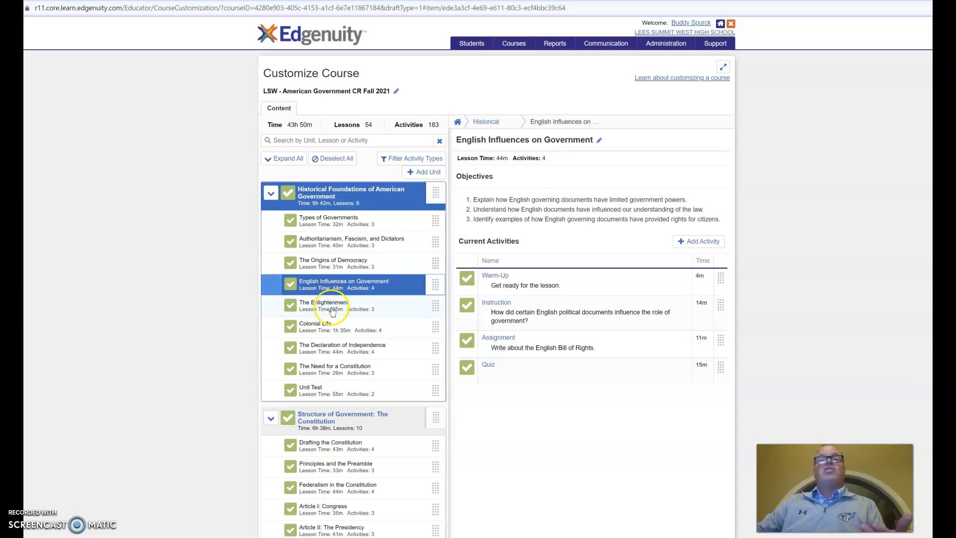
pyautogui.click(330, 305)
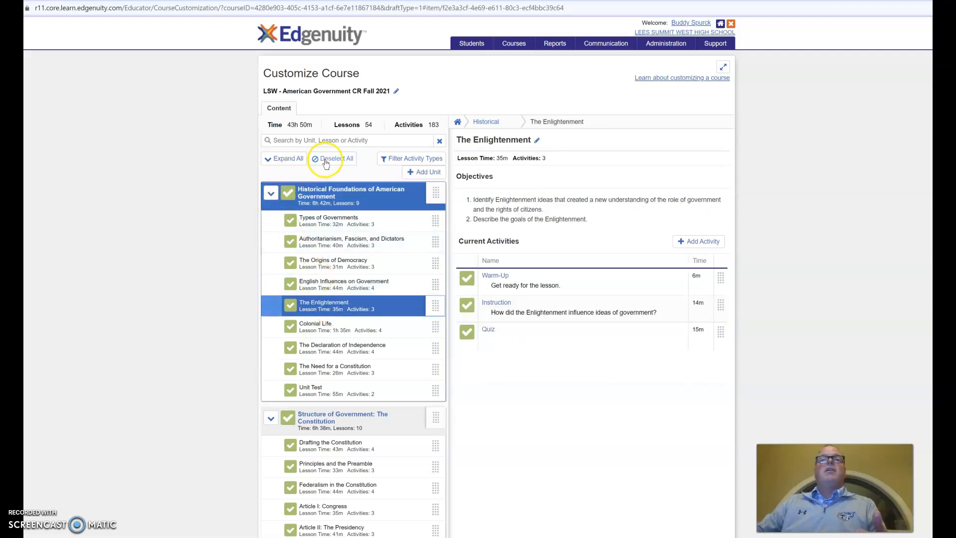
pyautogui.click(289, 161)
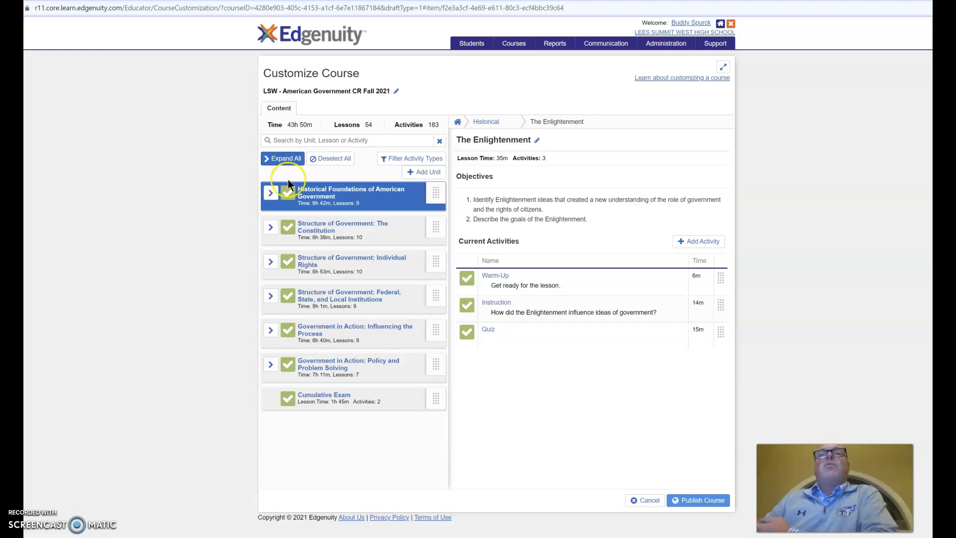
# Step: Exclude the Cumulative Exam and the Unit Test of the Historical Foundations of American Government unit from the course
pyautogui.click(290, 401)
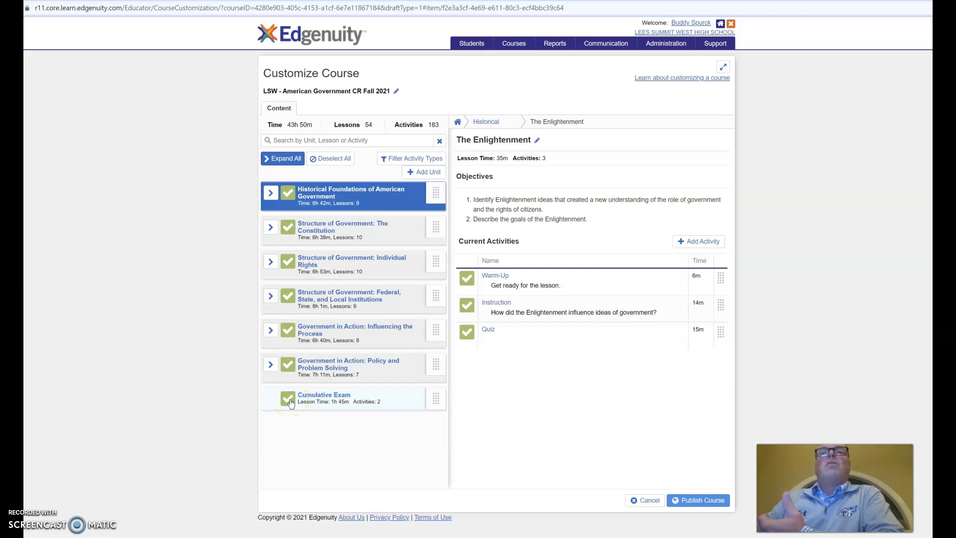
pyautogui.click(290, 400)
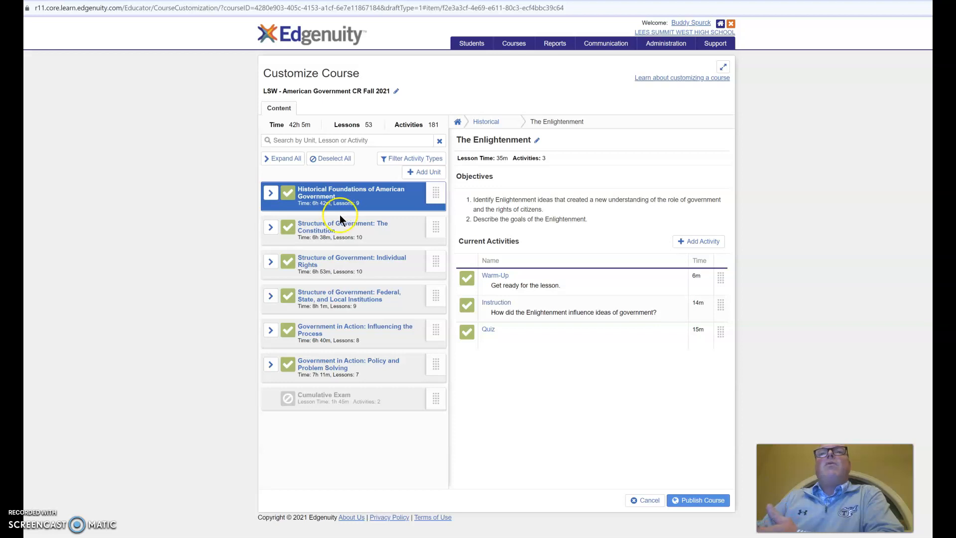
pyautogui.click(272, 194)
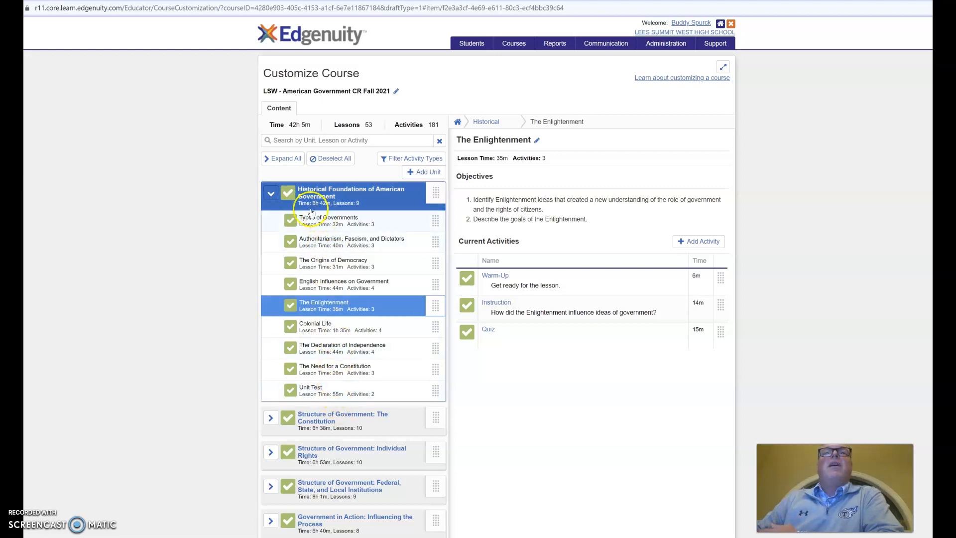
pyautogui.click(288, 393)
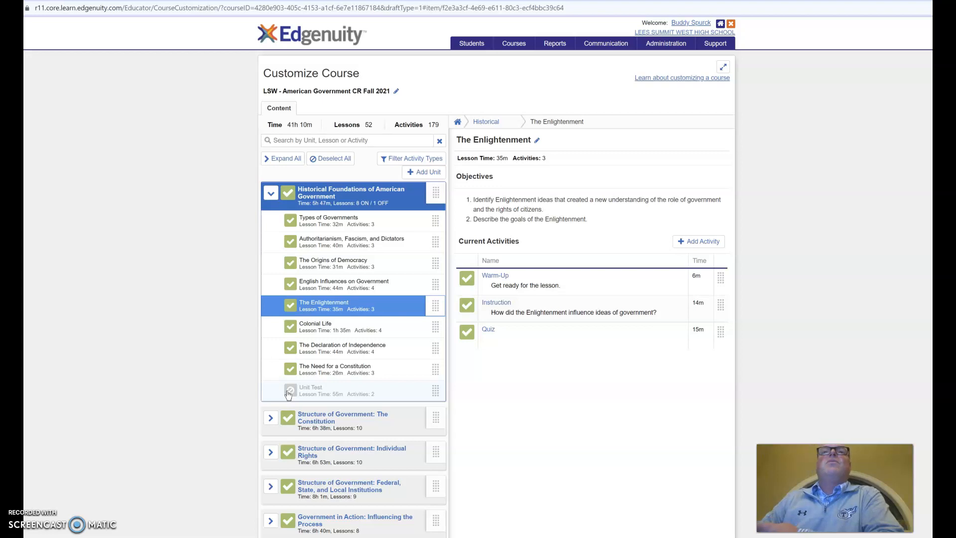
# Step: Review the activities of the Historical Foundations lessons from Types of Governments to The Enlightenment
pyautogui.click(335, 225)
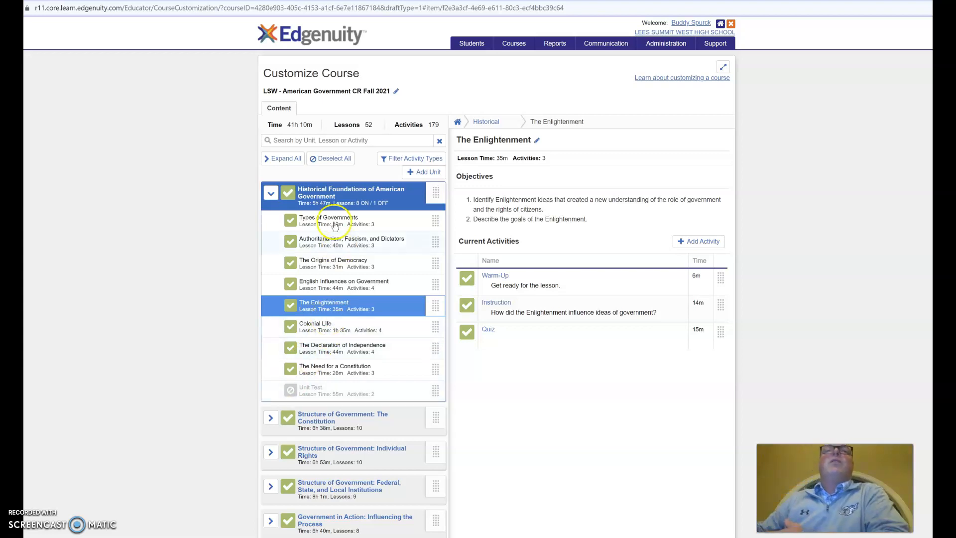
pyautogui.click(317, 224)
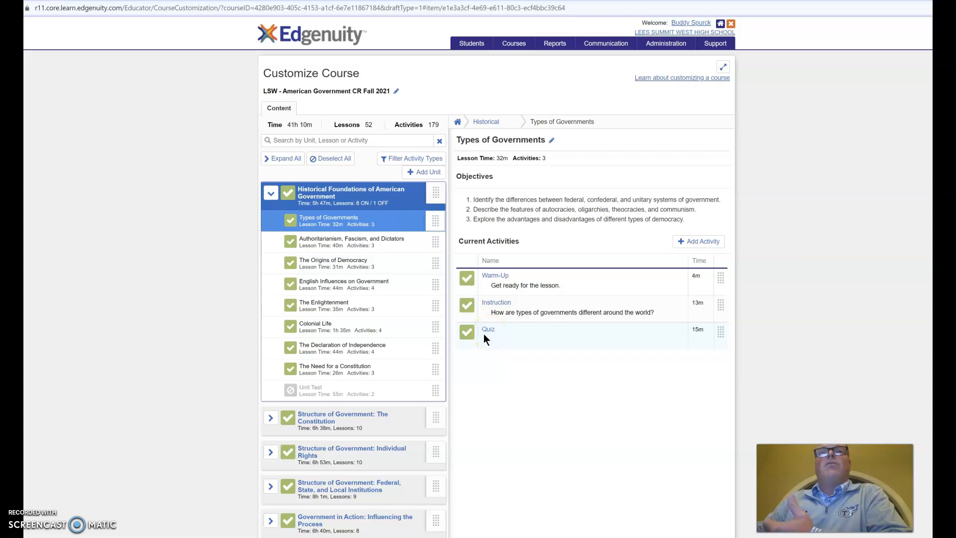
pyautogui.click(337, 245)
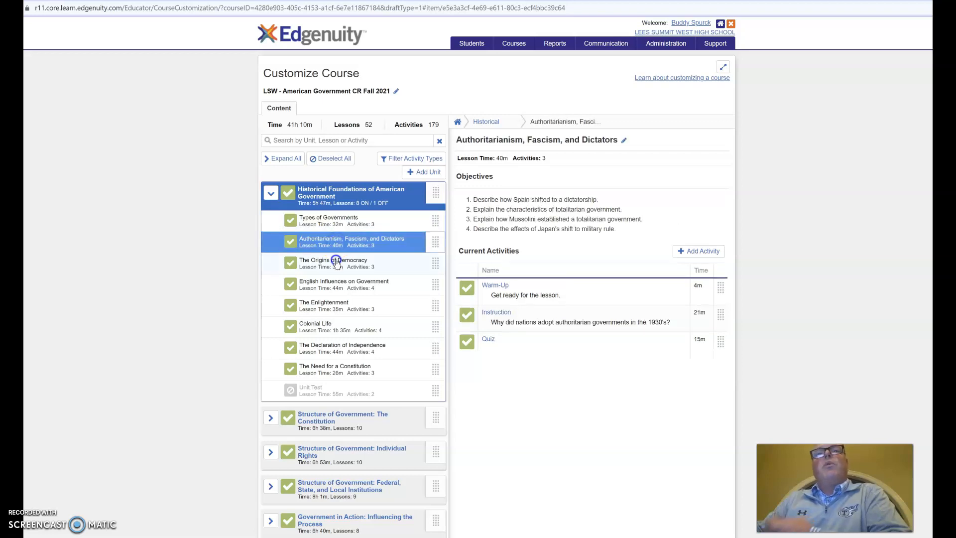
pyautogui.click(337, 263)
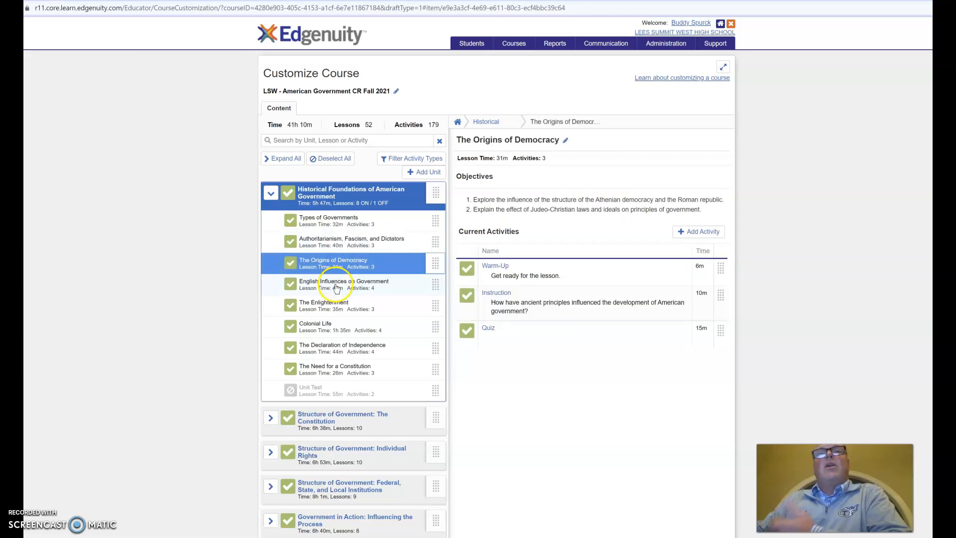
pyautogui.click(271, 194)
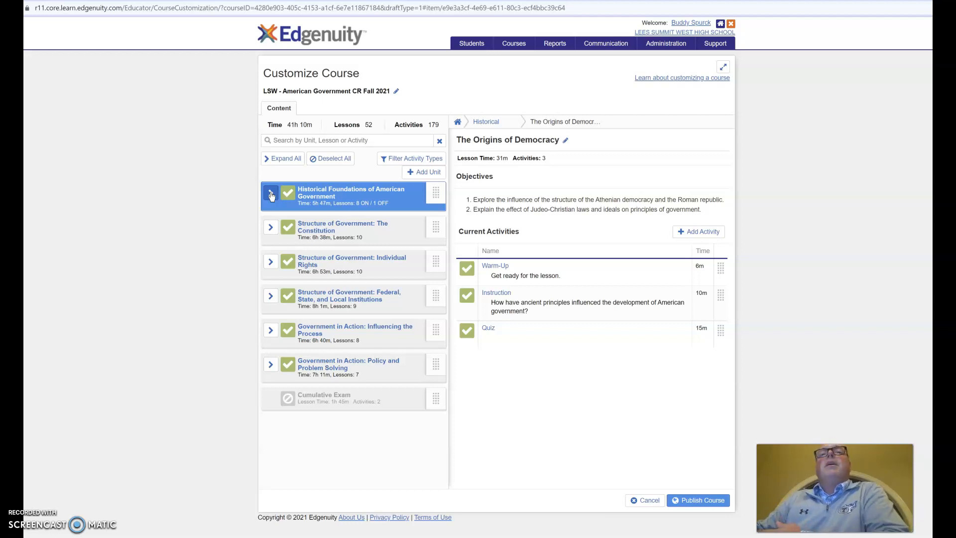
pyautogui.click(271, 196)
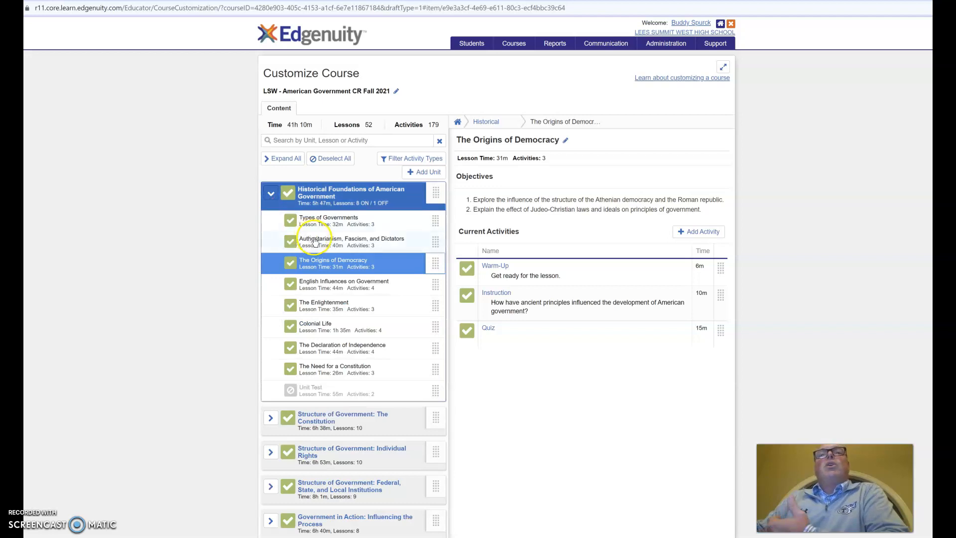
pyautogui.click(350, 289)
pyautogui.click(343, 305)
# Step: Exclude the Unit Test of the Structure of Government: The Constitution unit from the course
pyautogui.click(273, 418)
pyautogui.click(273, 418)
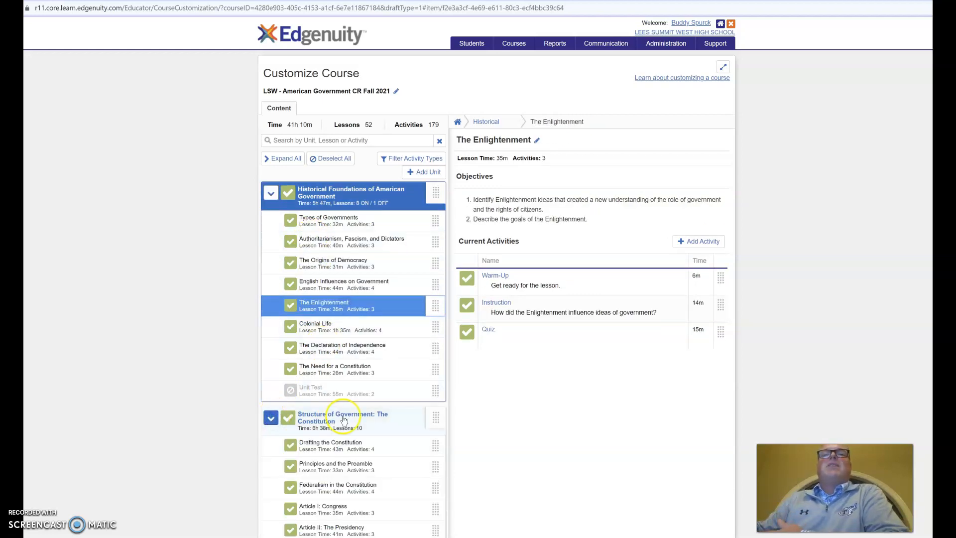
pyautogui.scroll(-2, 344, 418)
pyautogui.scroll(-2, 344, 417)
pyautogui.click(293, 456)
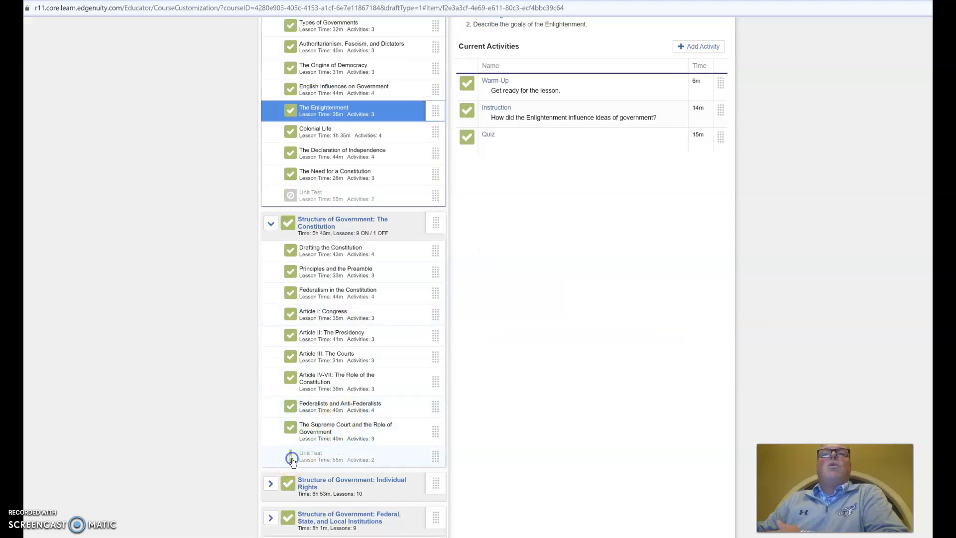
# Step: Review the activities of the Drafting the Constitution and Principles and the Preamble lessons, then collapse the first two units
pyautogui.click(305, 250)
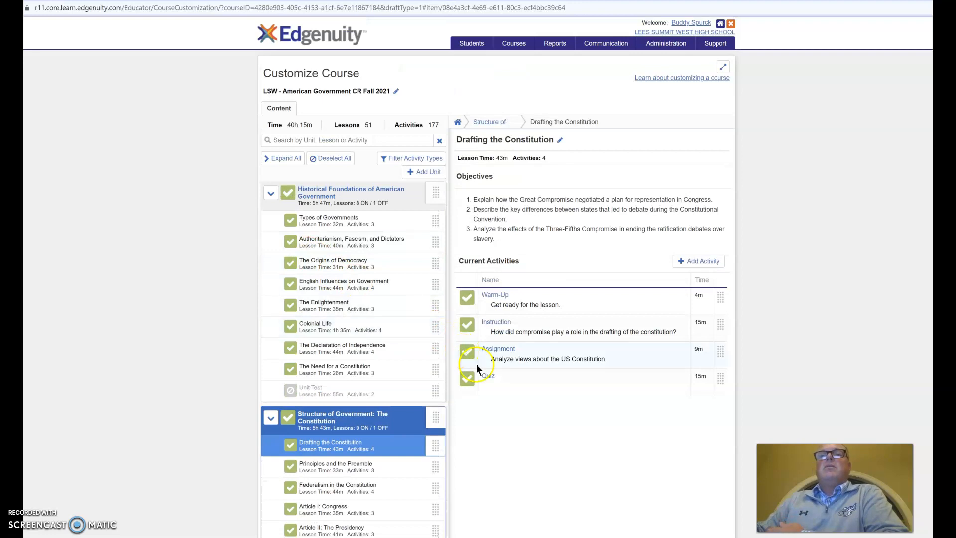
pyautogui.click(345, 466)
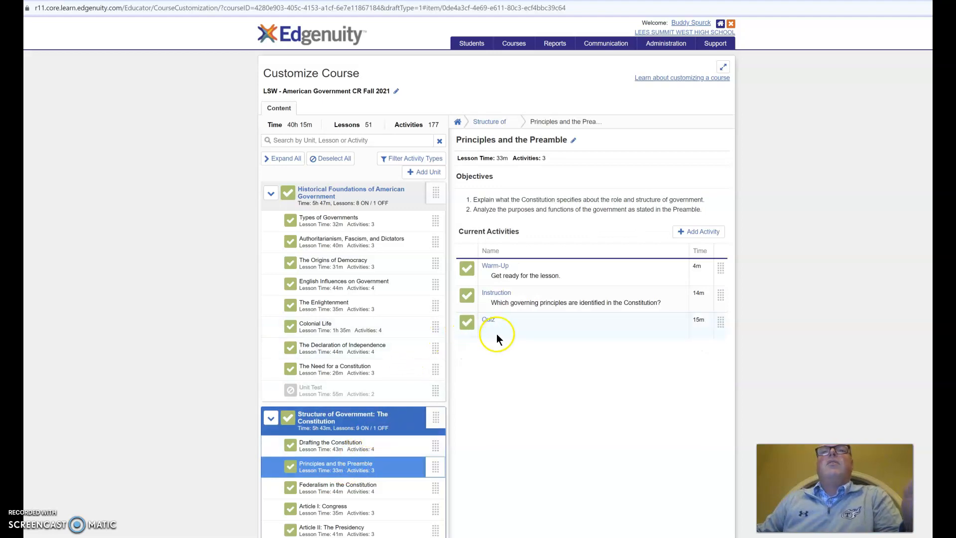
pyautogui.click(271, 194)
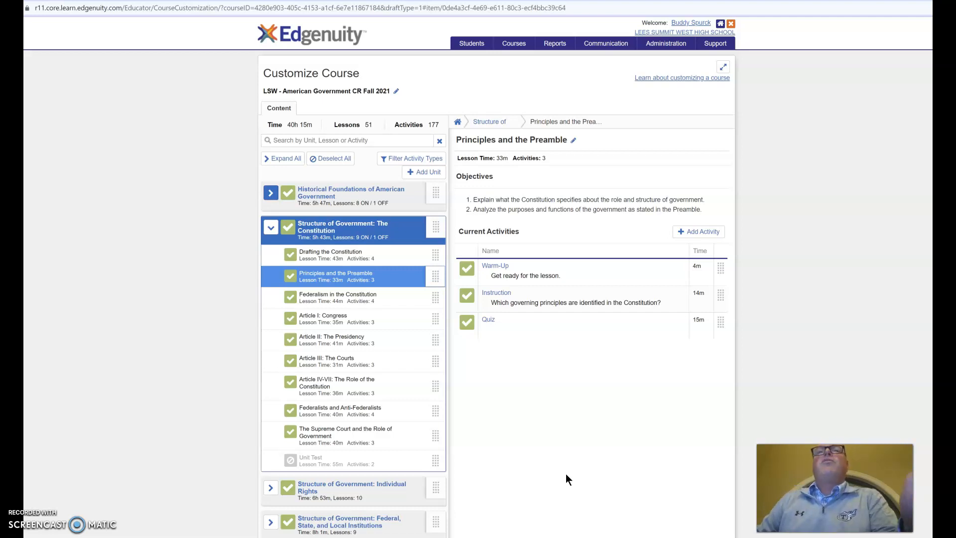
pyautogui.click(370, 413)
pyautogui.click(270, 227)
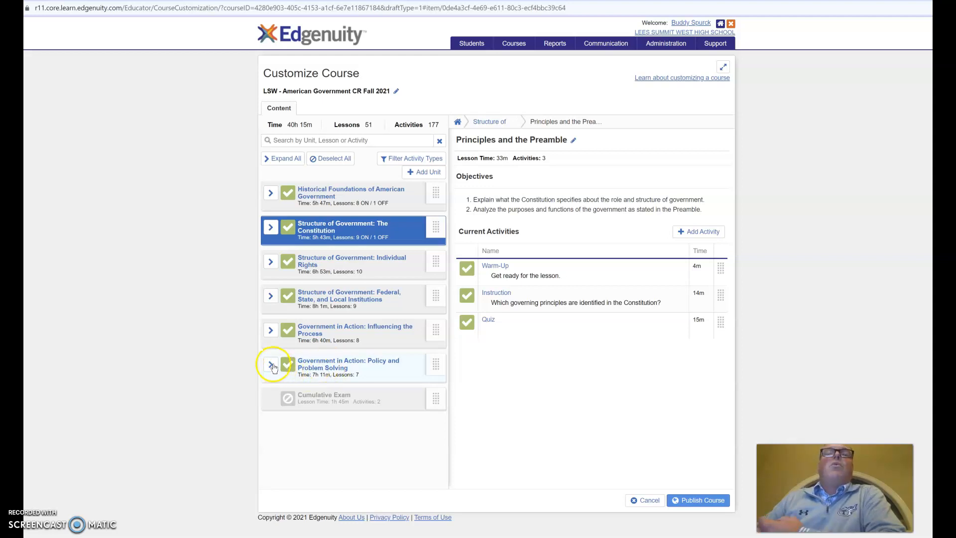
# Step: Exclude the entire Historical Foundations, Structure of Government: The Constitution and Structure of Government: Individual Rights units from the course
pyautogui.click(297, 370)
pyautogui.click(268, 365)
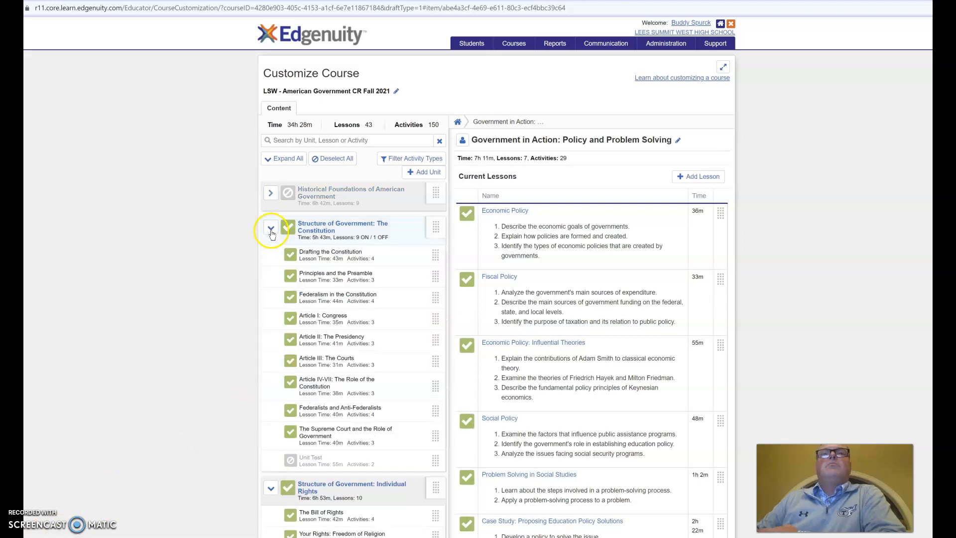
pyautogui.click(271, 227)
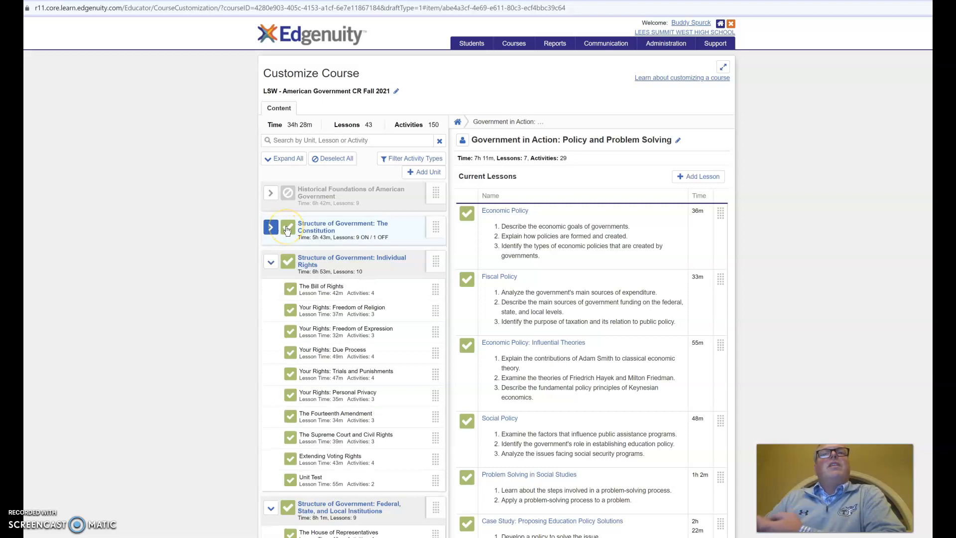
pyautogui.click(287, 229)
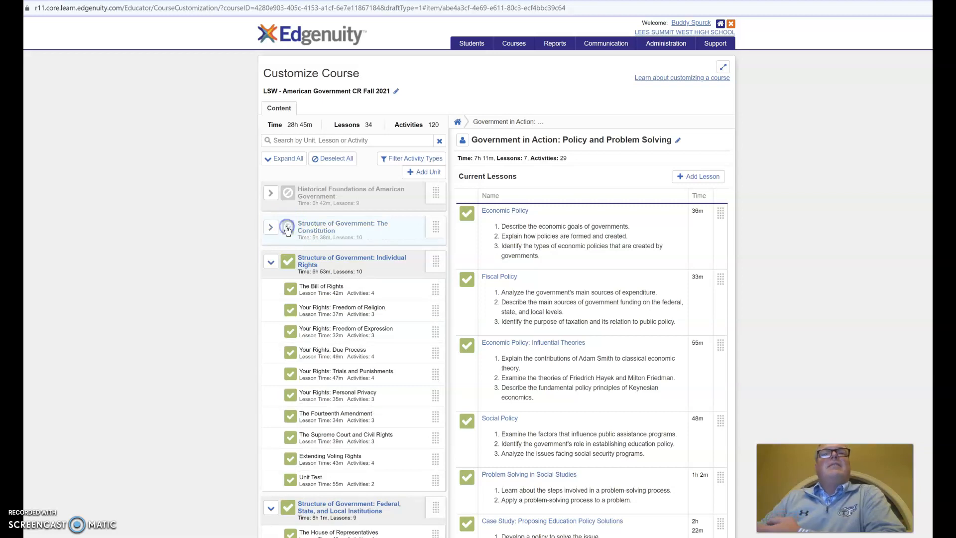
pyautogui.click(270, 262)
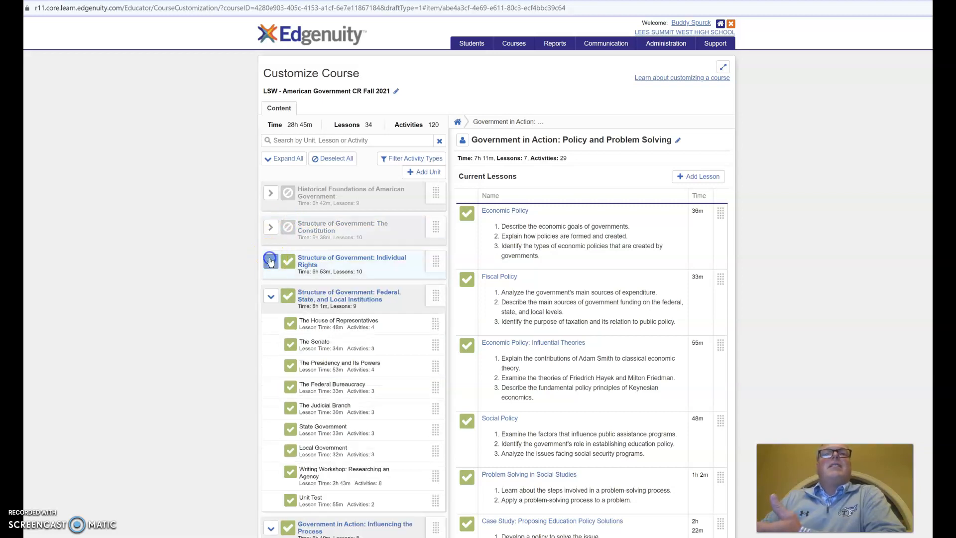
pyautogui.click(283, 159)
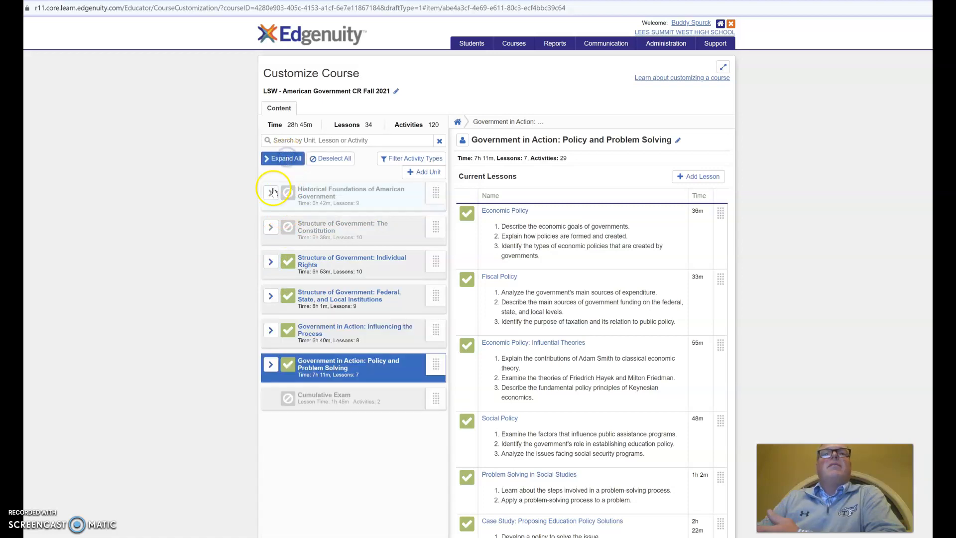
pyautogui.click(290, 263)
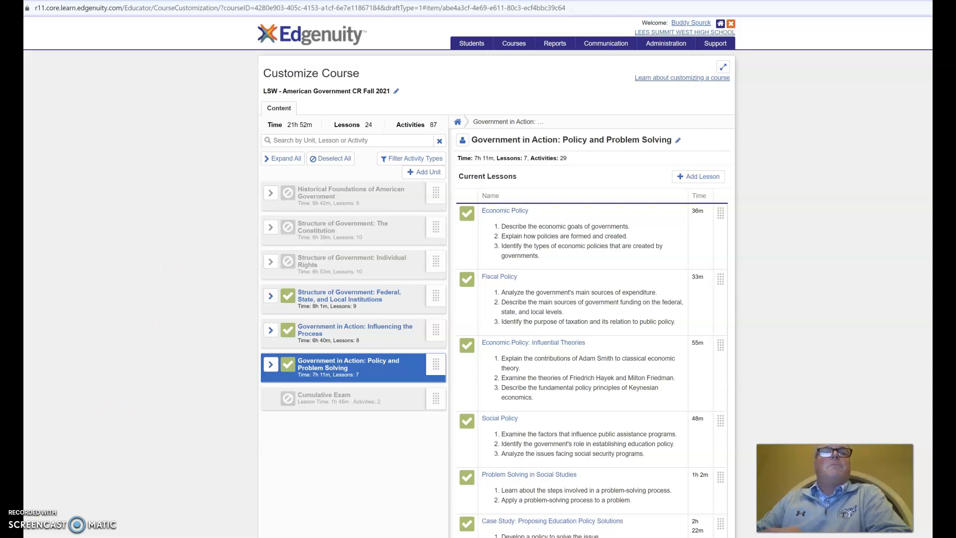
# Step: Publish the customization changes directly to the LSW - American Government CR Fall 2021 course
pyautogui.scroll(-3, 652, 236)
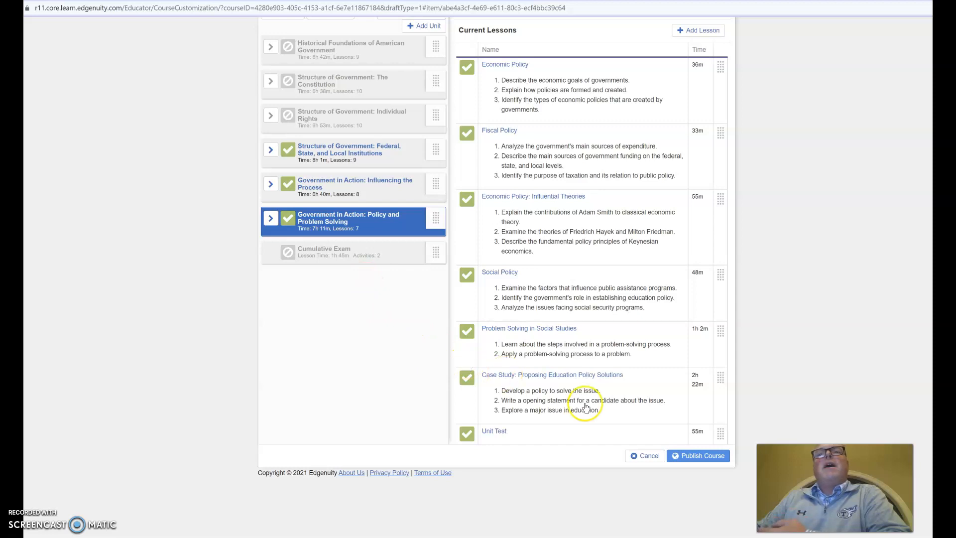
pyautogui.click(685, 465)
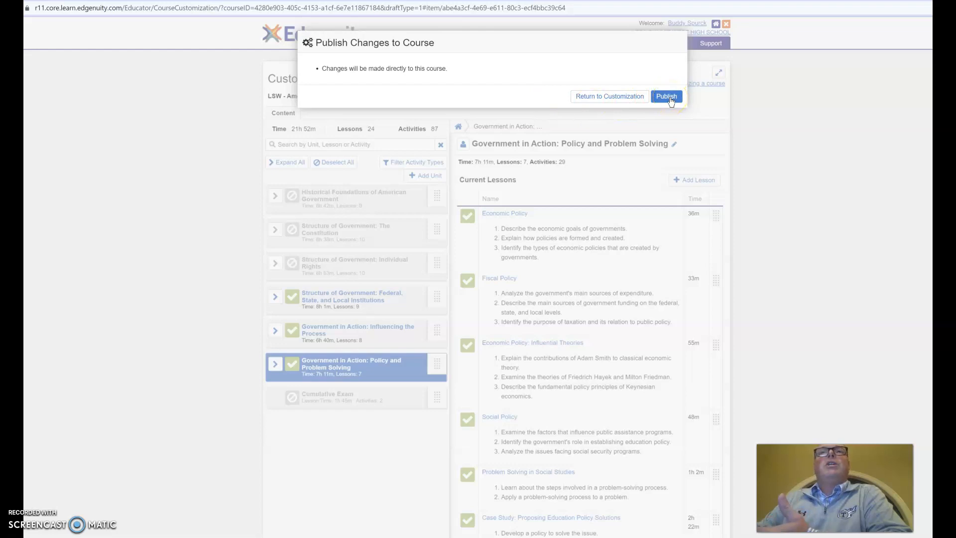
pyautogui.click(654, 101)
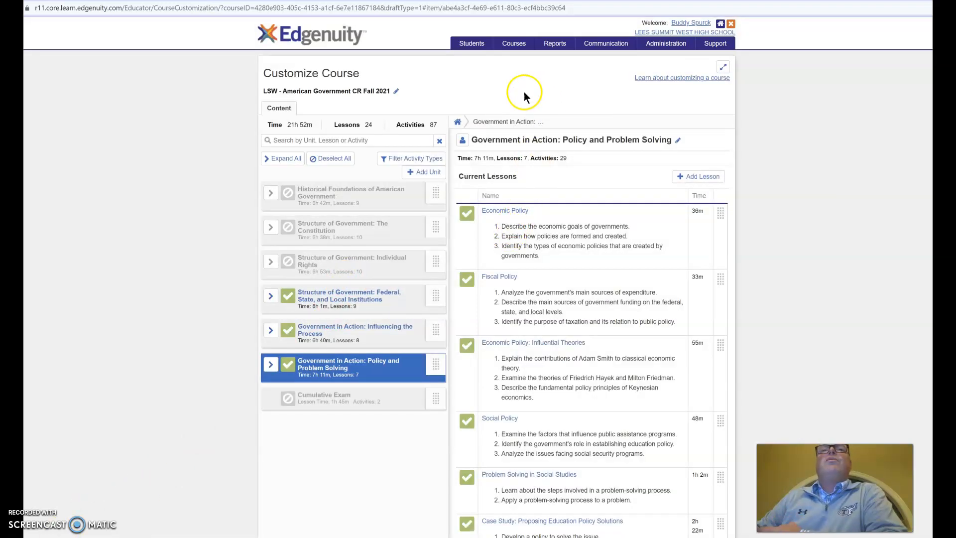
# Step: Return to course management, search the active courses for "LSW" and select LSW - American Government CR Fall 2021
pyautogui.click(515, 46)
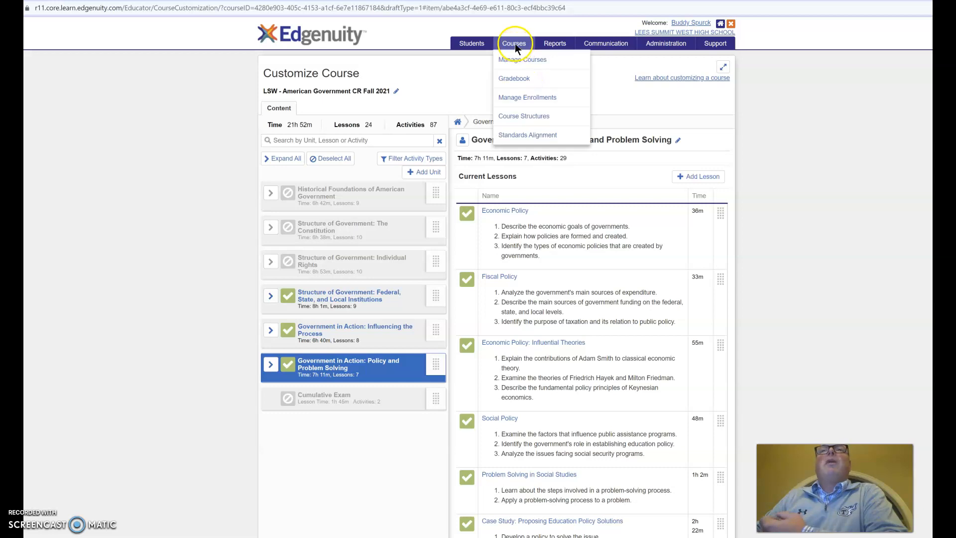
pyautogui.click(511, 62)
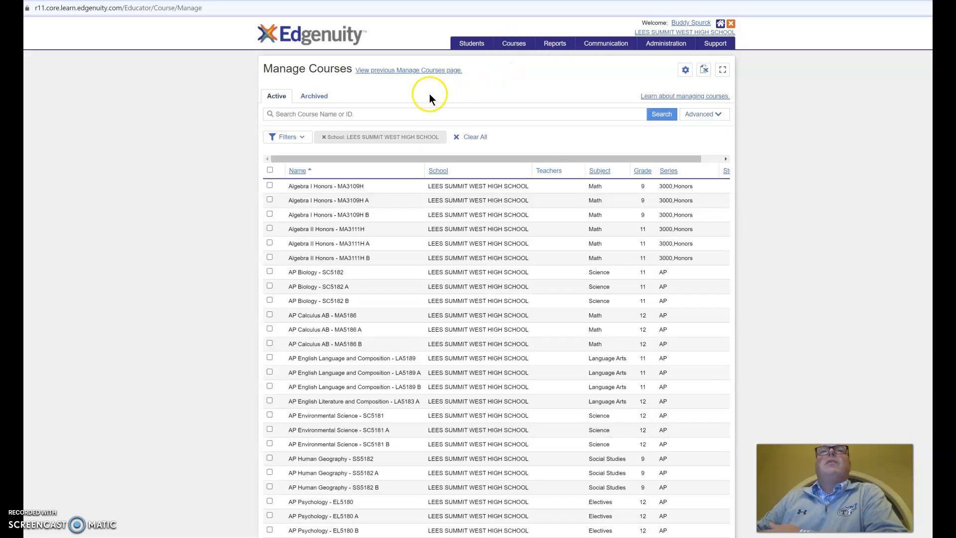
pyautogui.click(368, 113)
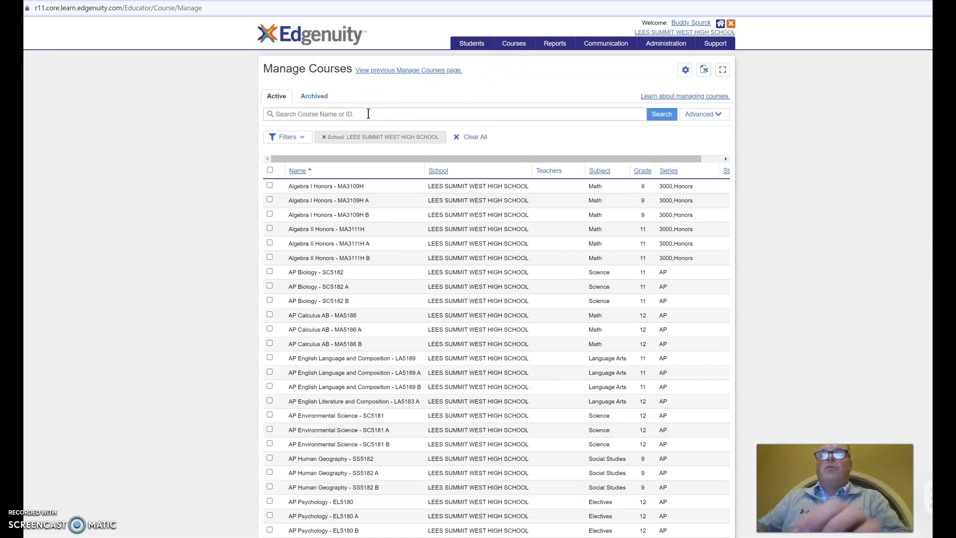
pyautogui.write('LSW')
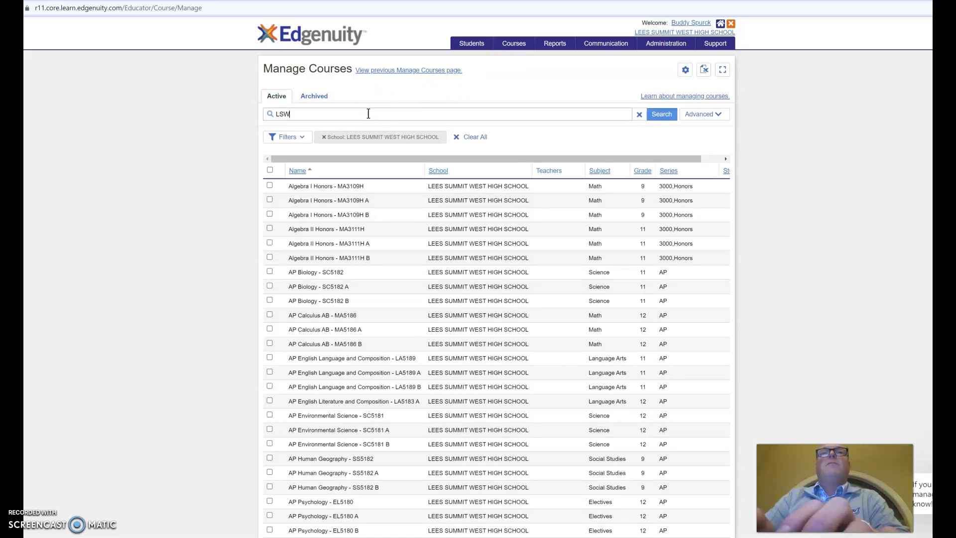
pyautogui.click(666, 115)
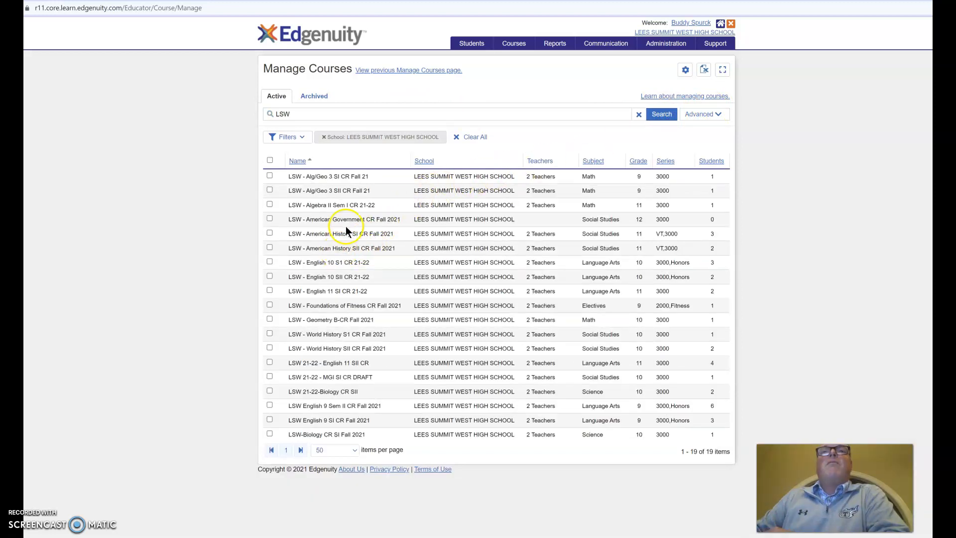
pyautogui.click(270, 219)
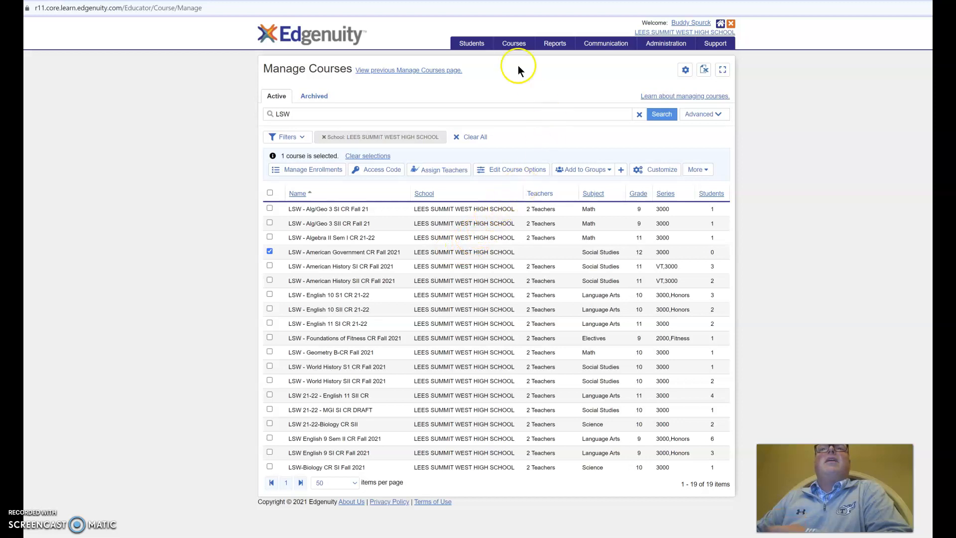
# Step: Go to enrollment management and open a student's LSW 21-22 - MGI SI CR DRAFT enrollment for individual customization
pyautogui.click(514, 43)
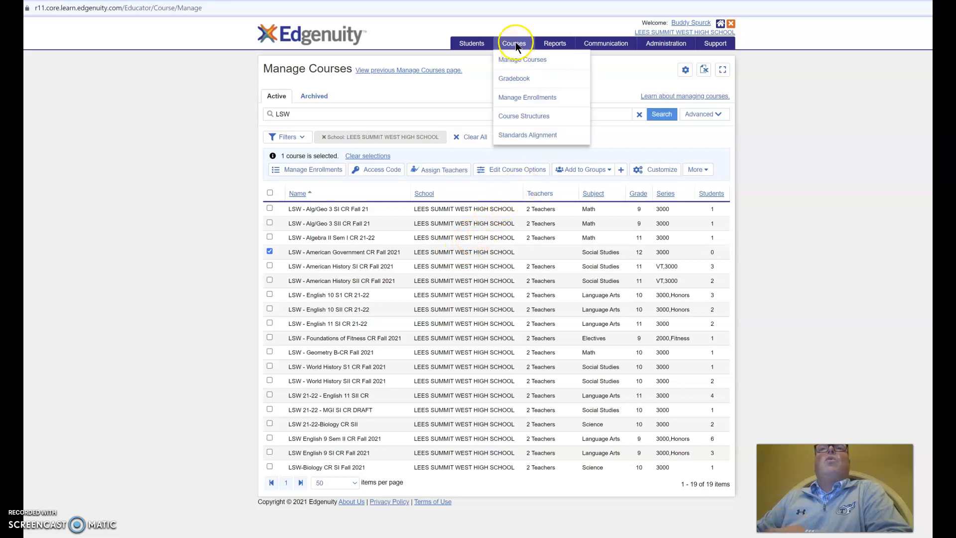
pyautogui.click(521, 99)
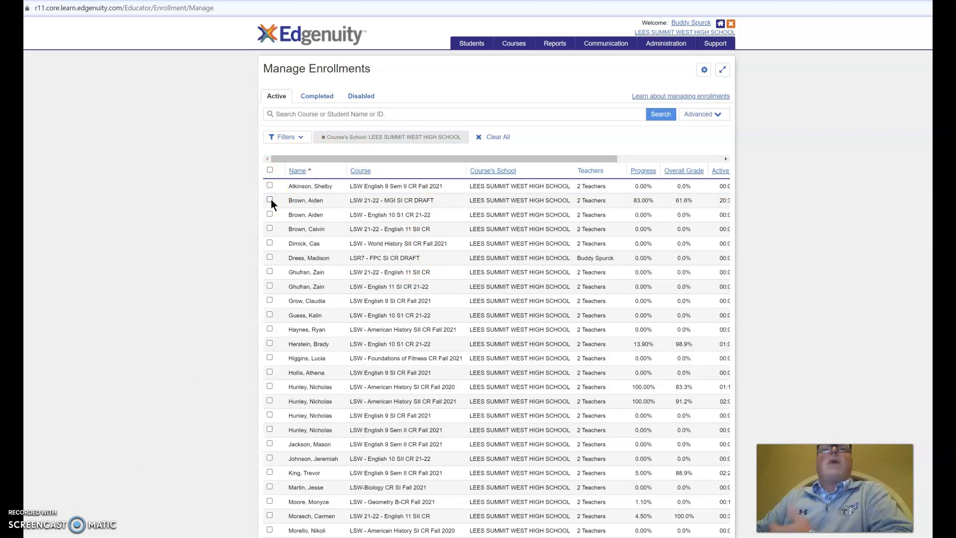
pyautogui.click(270, 199)
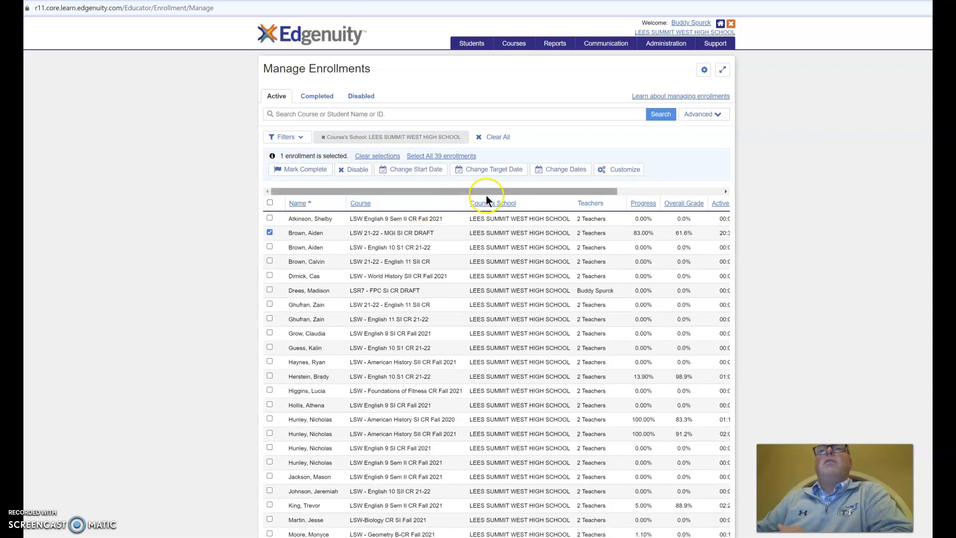
pyautogui.click(615, 171)
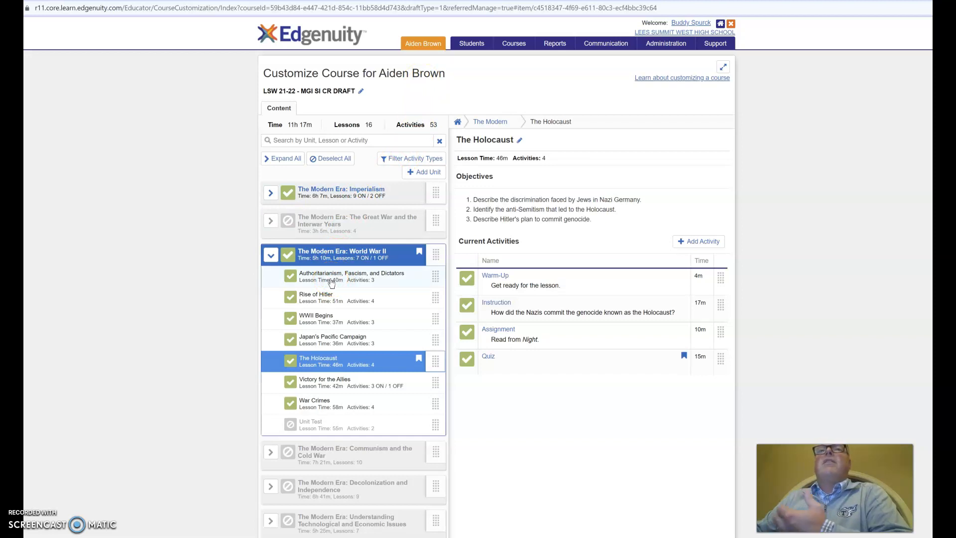
# Step: Collapse The Modern Era: World War II unit, exclude it from the student's course and include the whole unit again
pyautogui.click(272, 256)
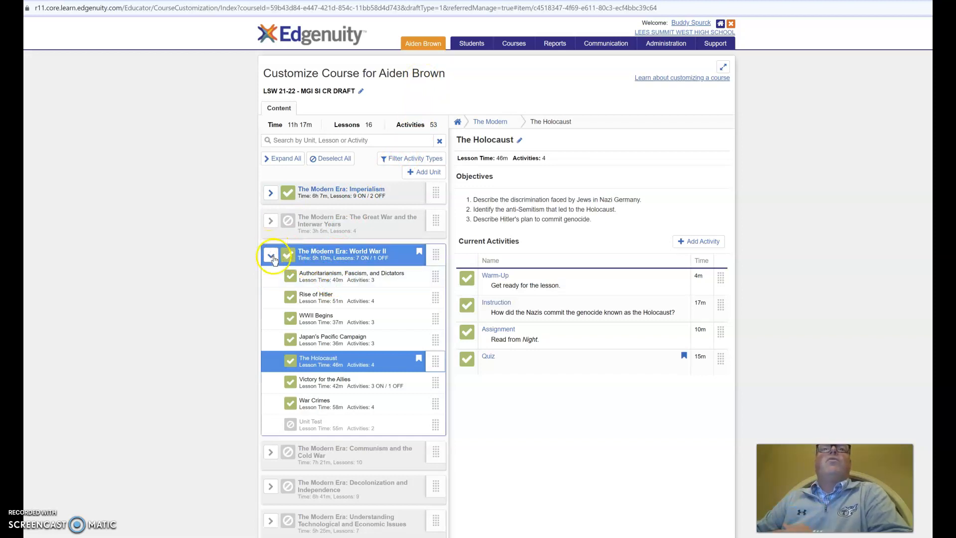
pyautogui.click(288, 256)
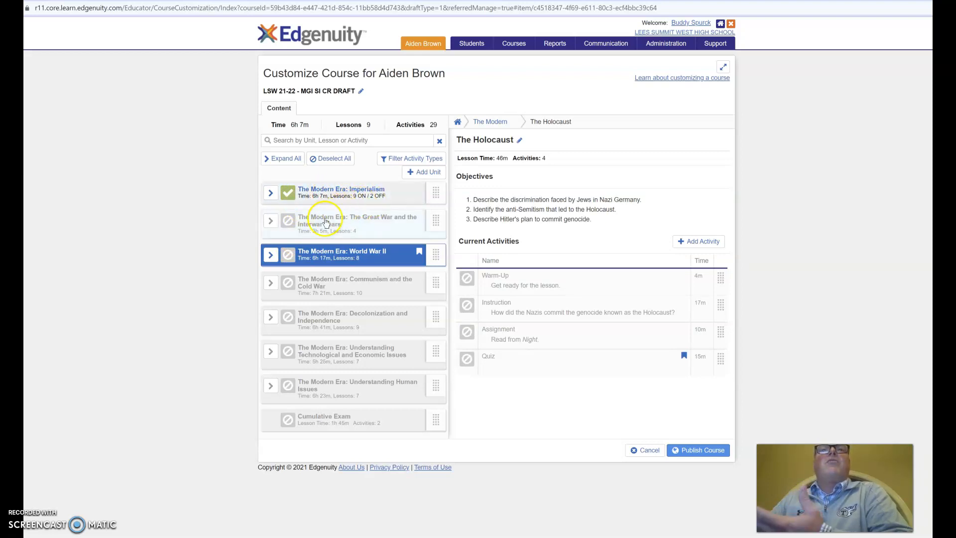
pyautogui.click(289, 256)
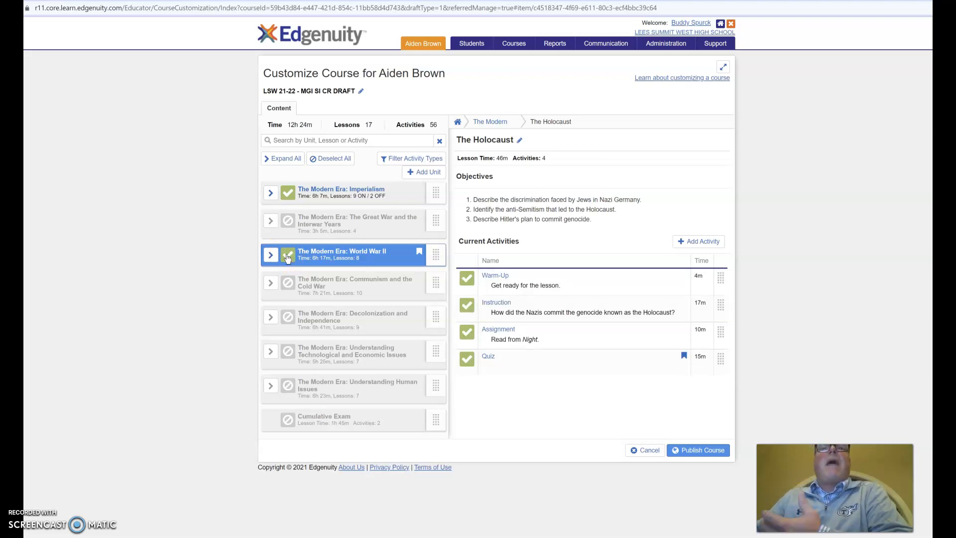
# Step: Try including The Modern Era: Communism and the Cold War unit in the student's course, then exclude it again
pyautogui.click(289, 285)
pyautogui.click(289, 285)
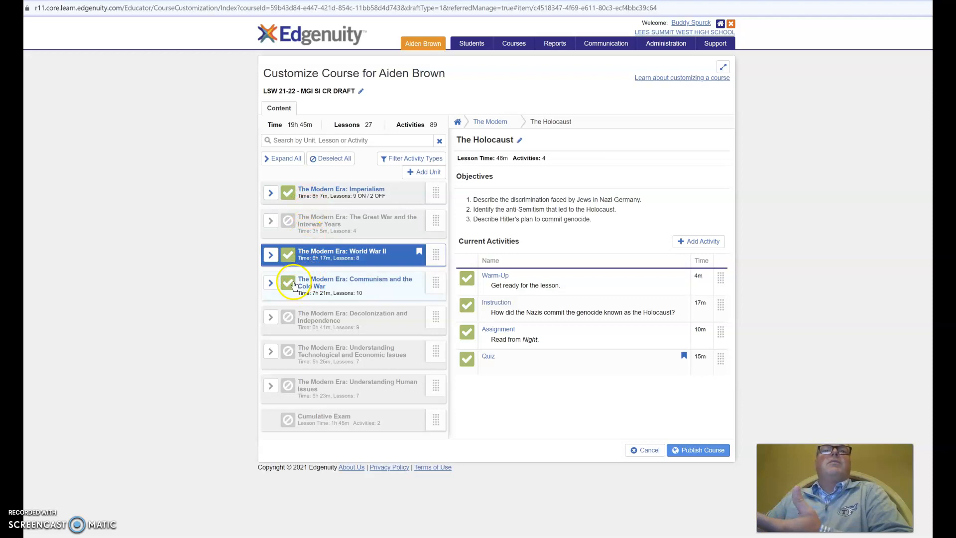
pyautogui.click(288, 282)
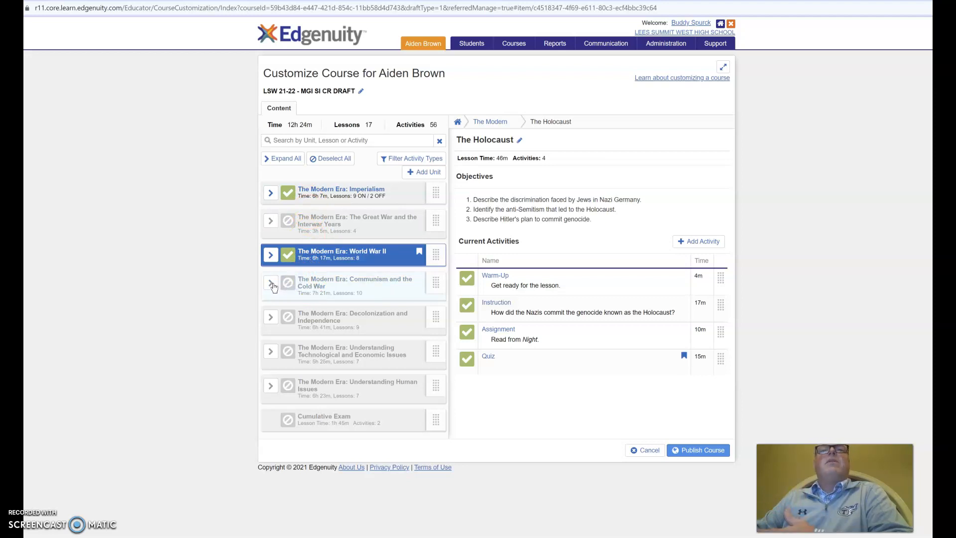